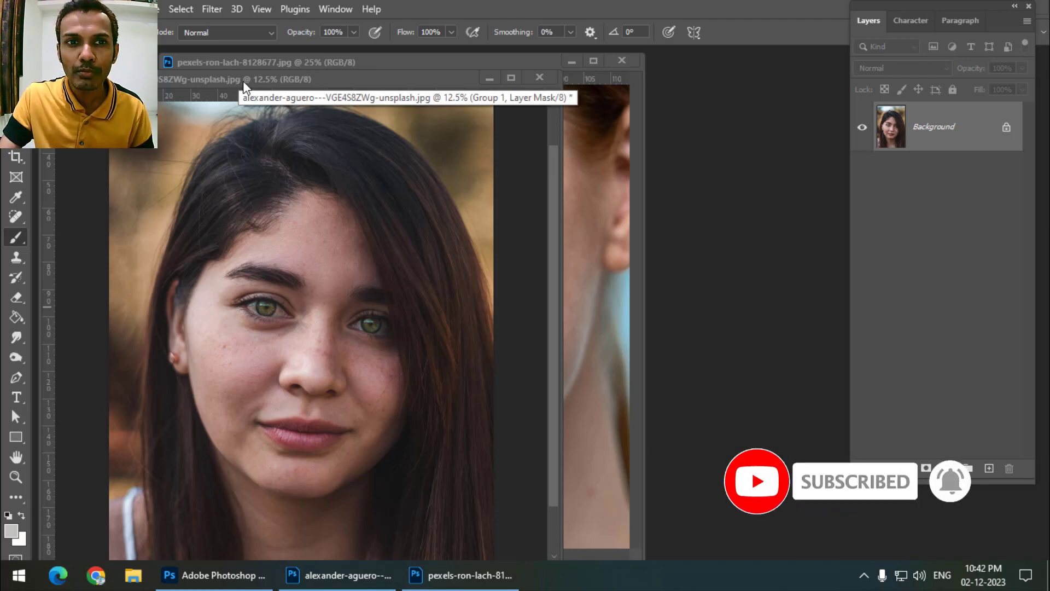
Show the Actions panel, place it beside the Layers panel, and create a new action set named Skin
drag(244, 82, 271, 89)
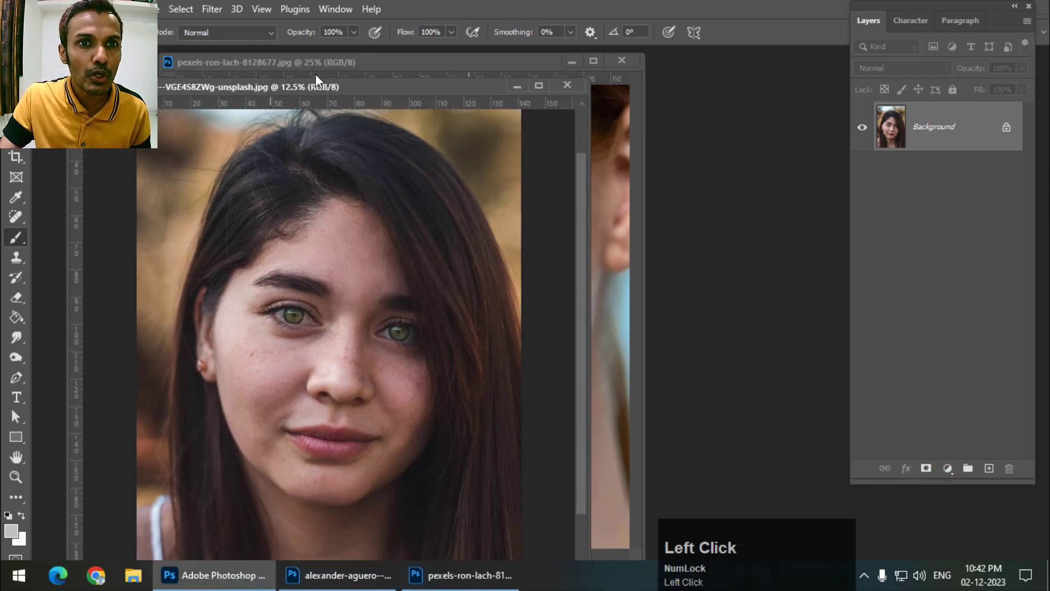
click(328, 12)
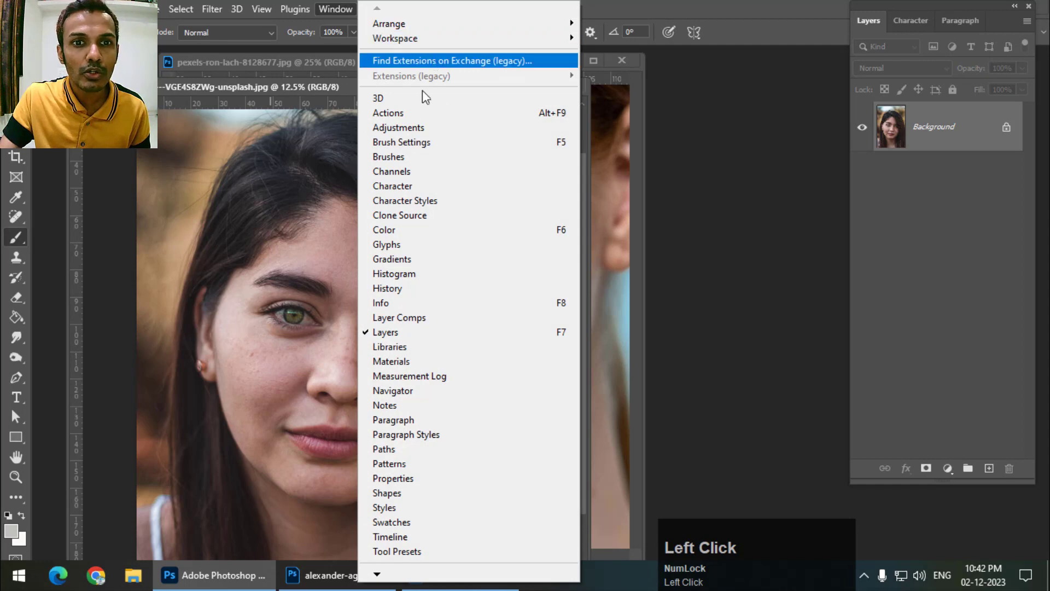
click(421, 114)
drag(641, 93, 713, 87)
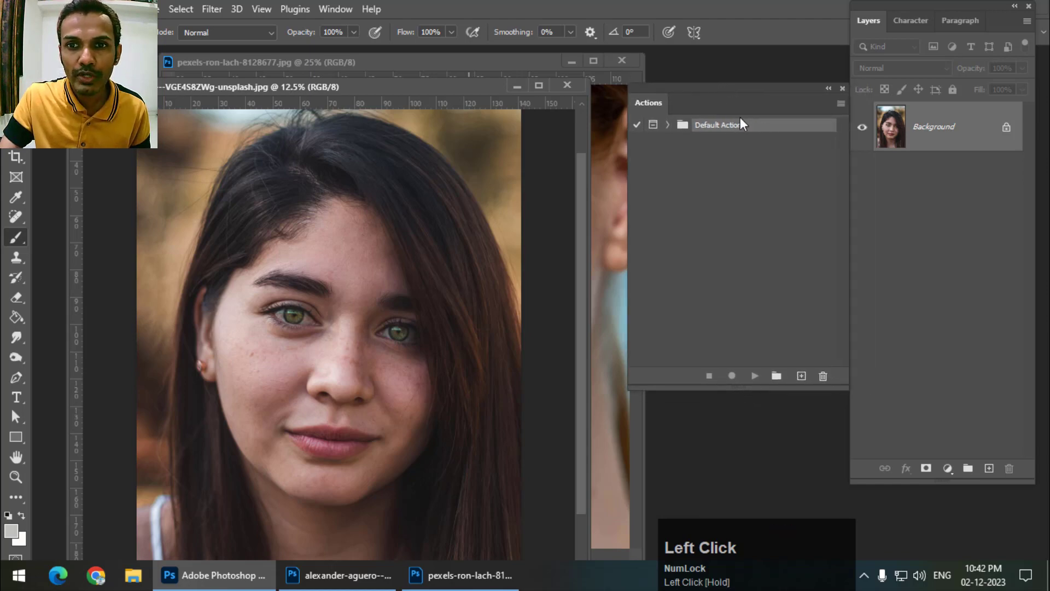
click(777, 377)
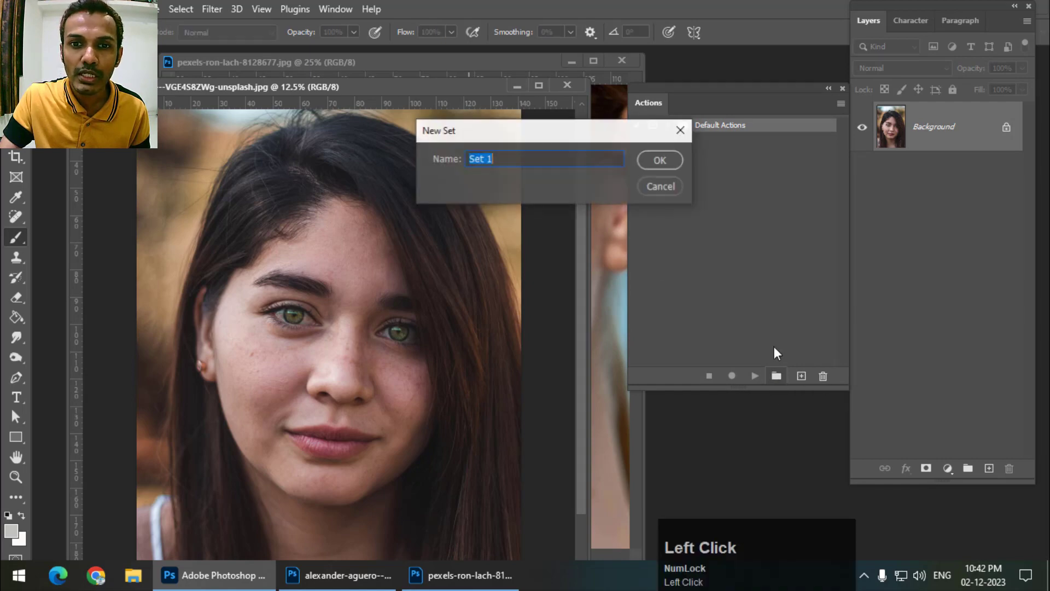
text(Skin)
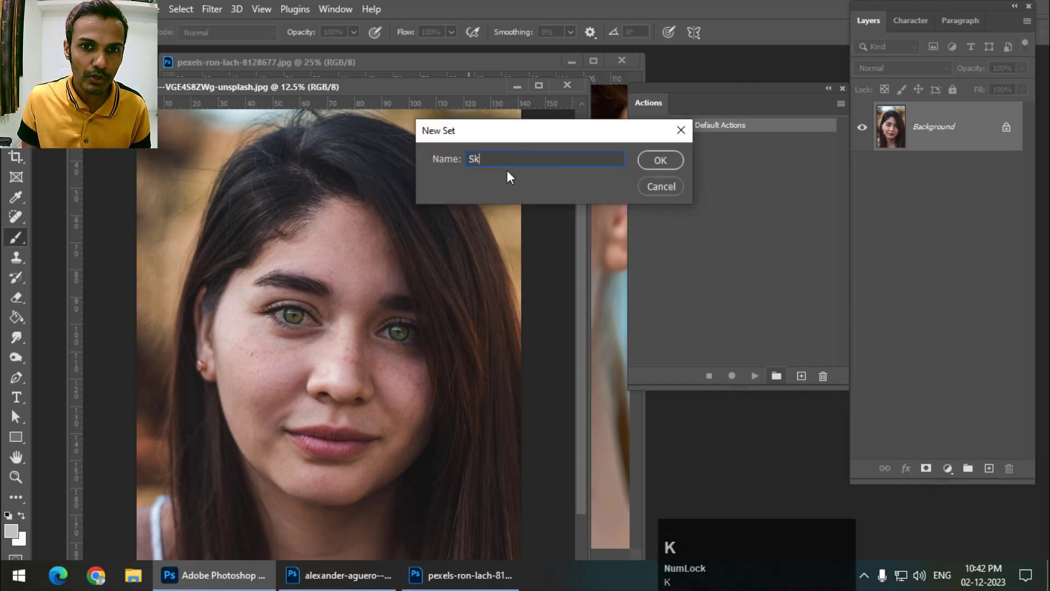
click(679, 160)
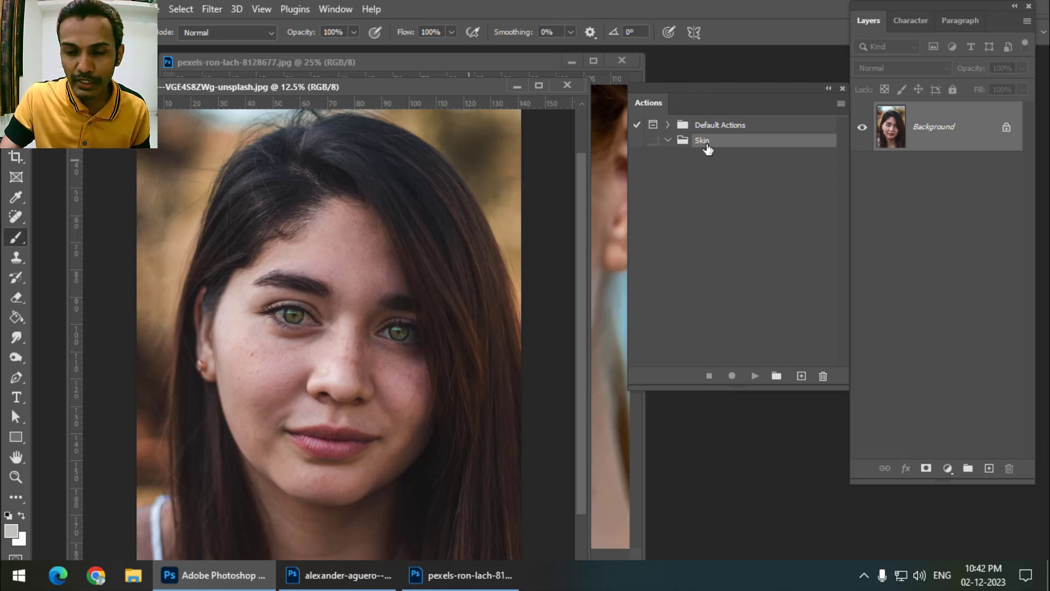
Create an action named Enchance in the Skin set with the colour Red and start recording it
click(801, 376)
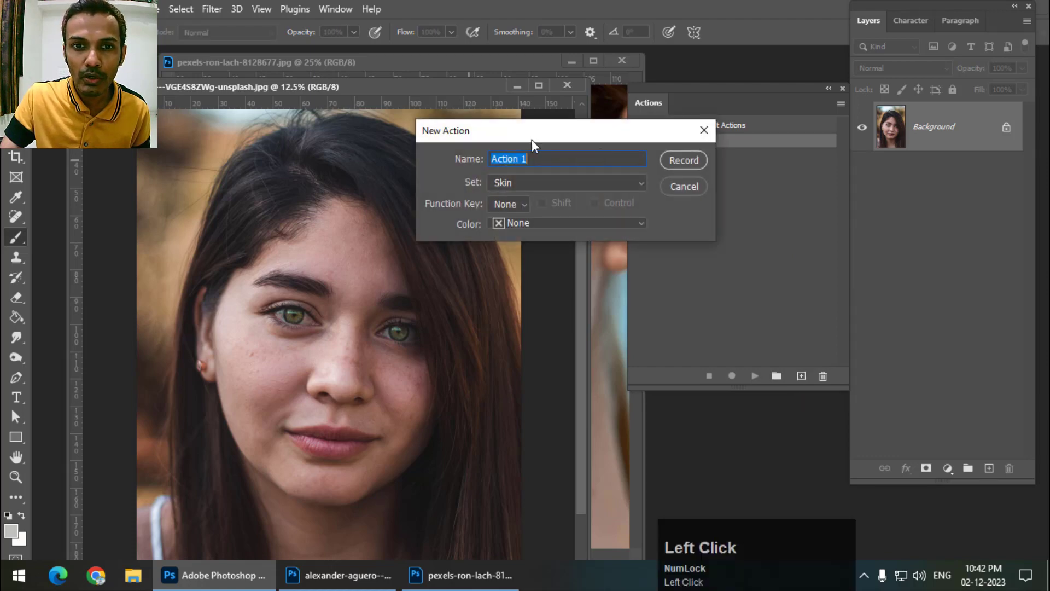
drag(531, 140, 466, 130)
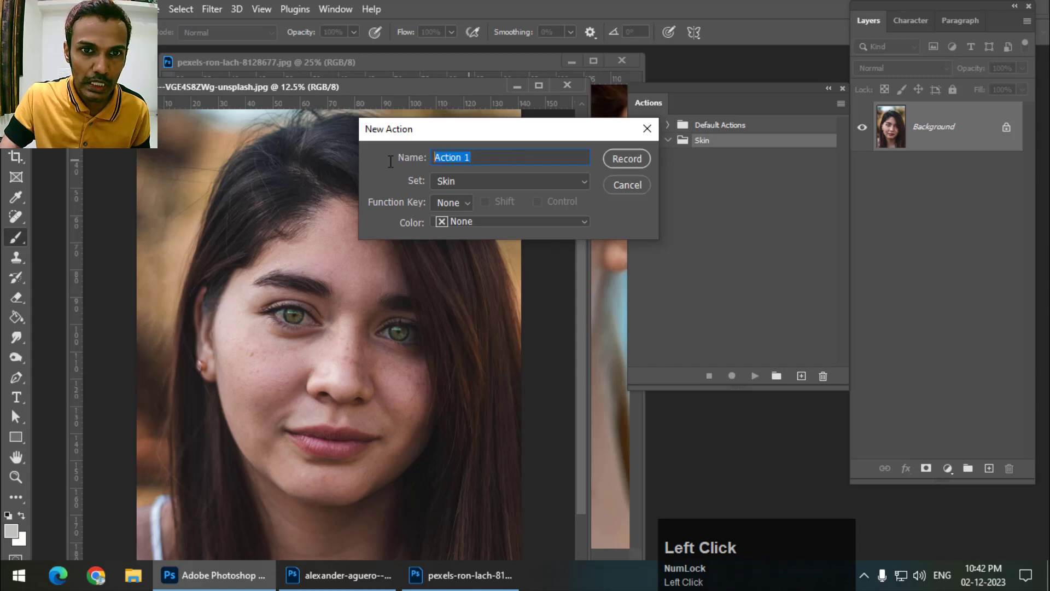
text(En)
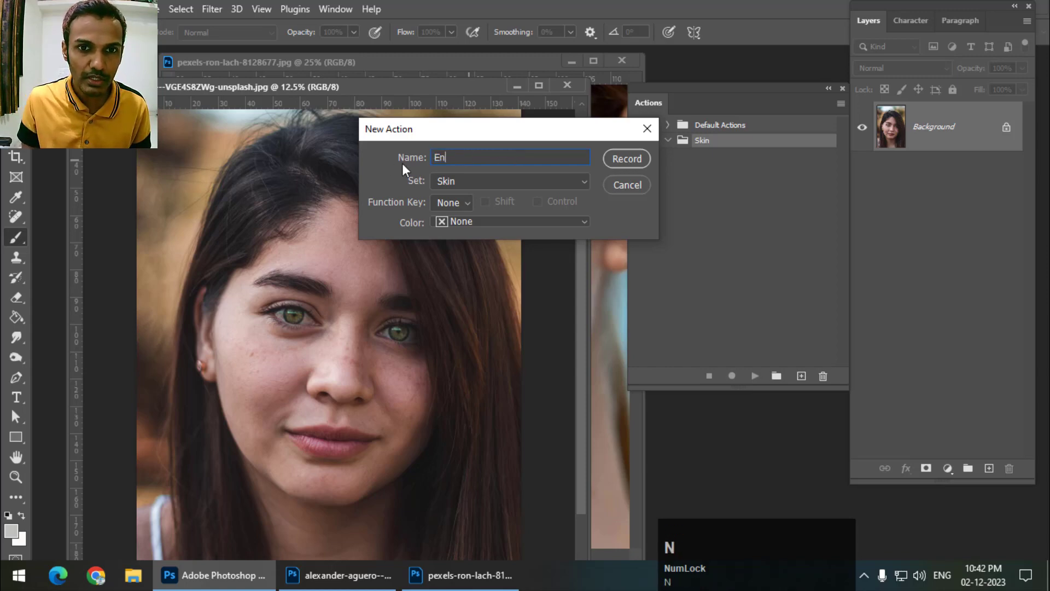
text(chance)
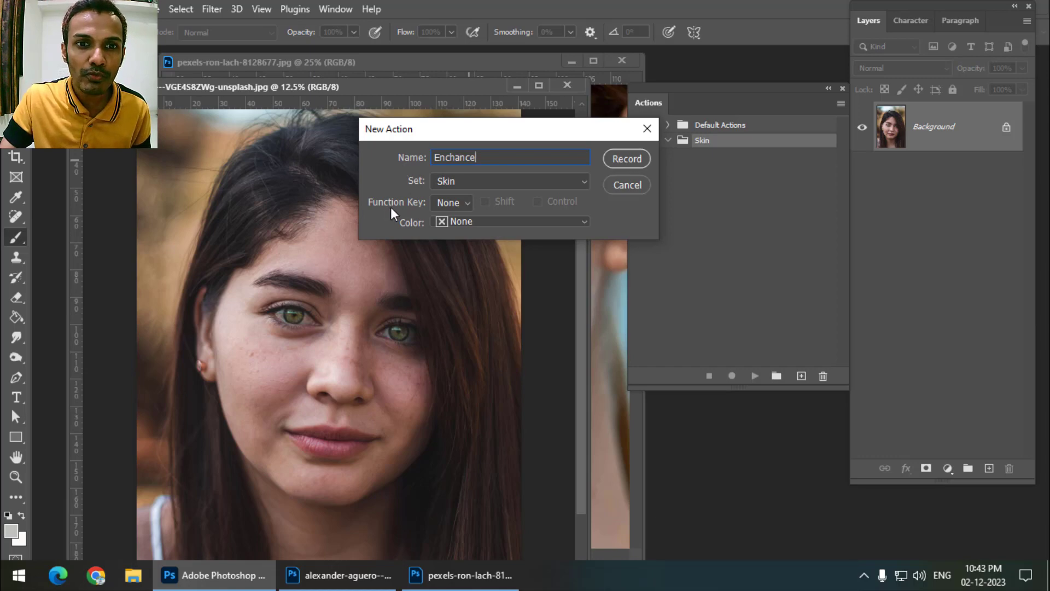
click(447, 201)
click(447, 201)
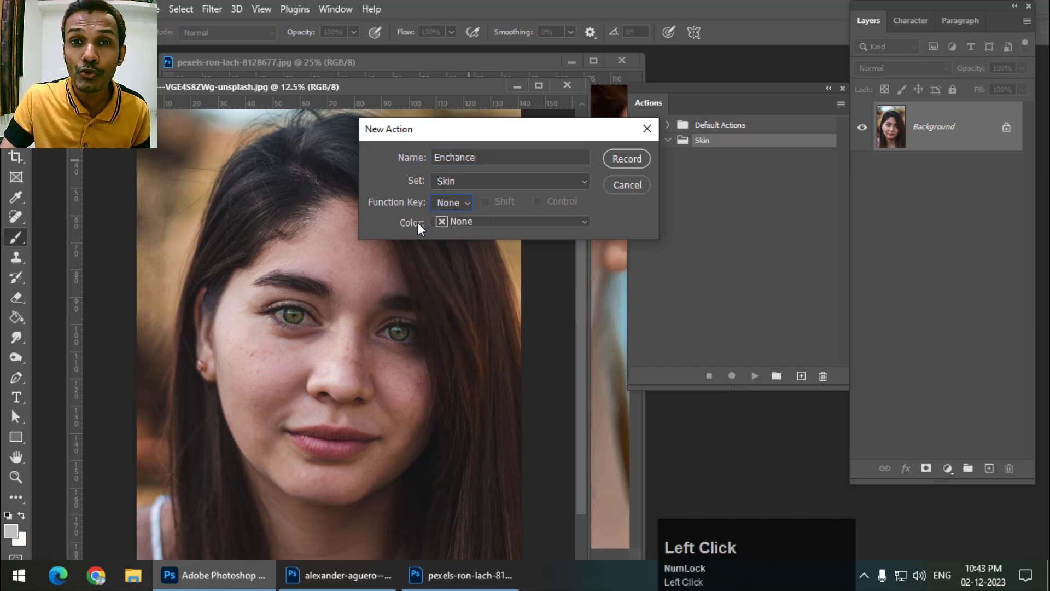
click(457, 223)
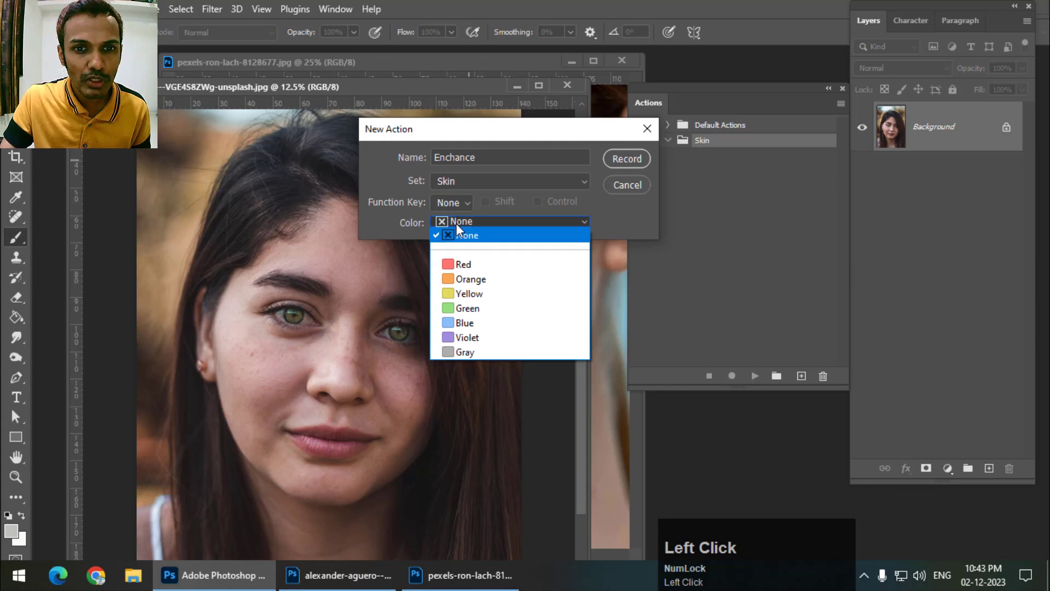
click(465, 267)
drag(479, 129, 539, 132)
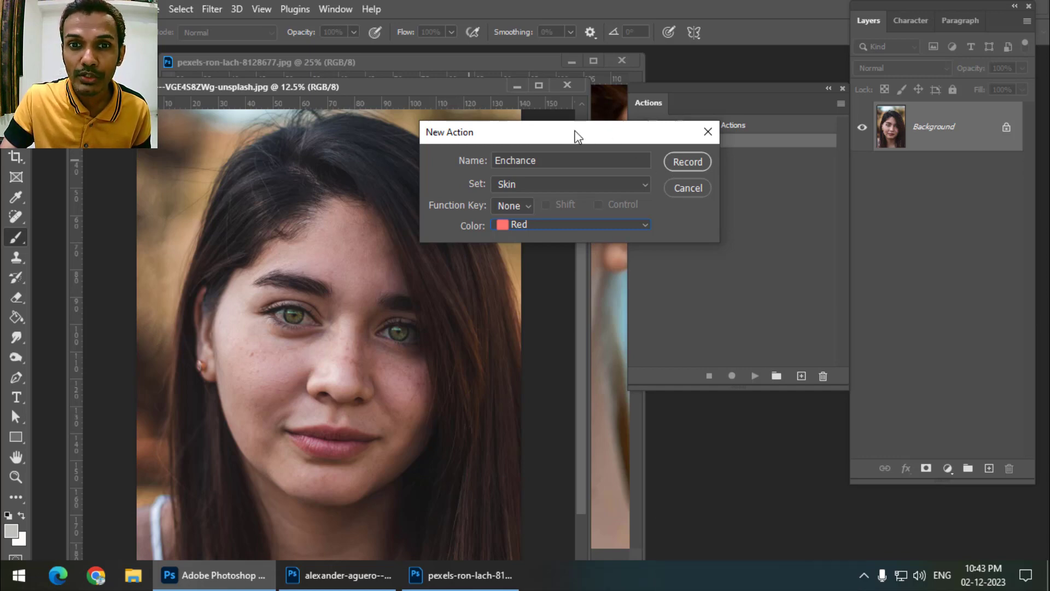
drag(535, 134, 460, 137)
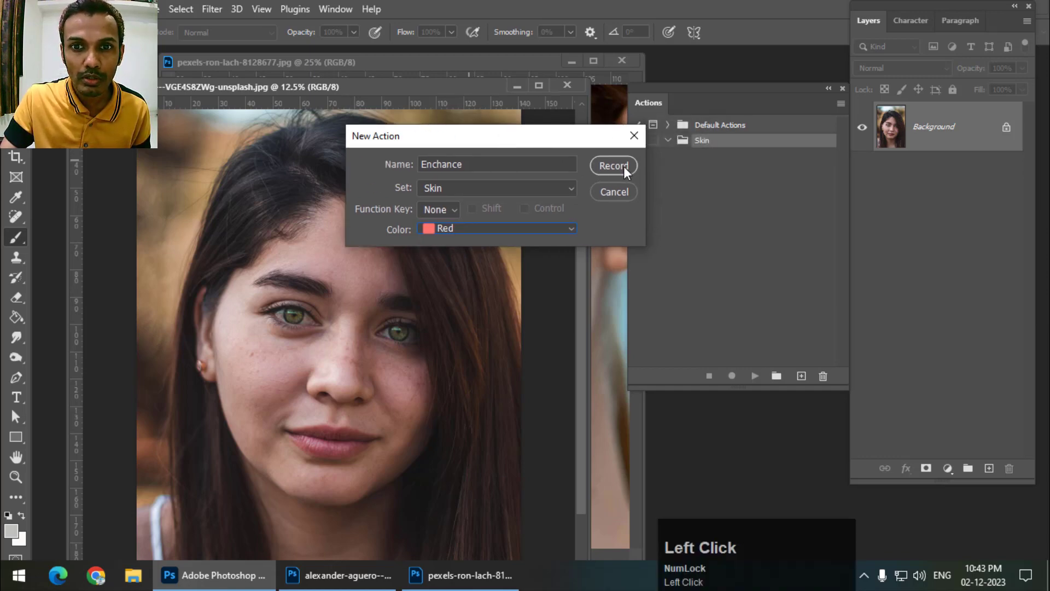
click(623, 166)
Duplicate the Background layer of the portrait, then duplicate that copy, keeping the default layer names
drag(337, 91, 342, 82)
drag(275, 83, 266, 82)
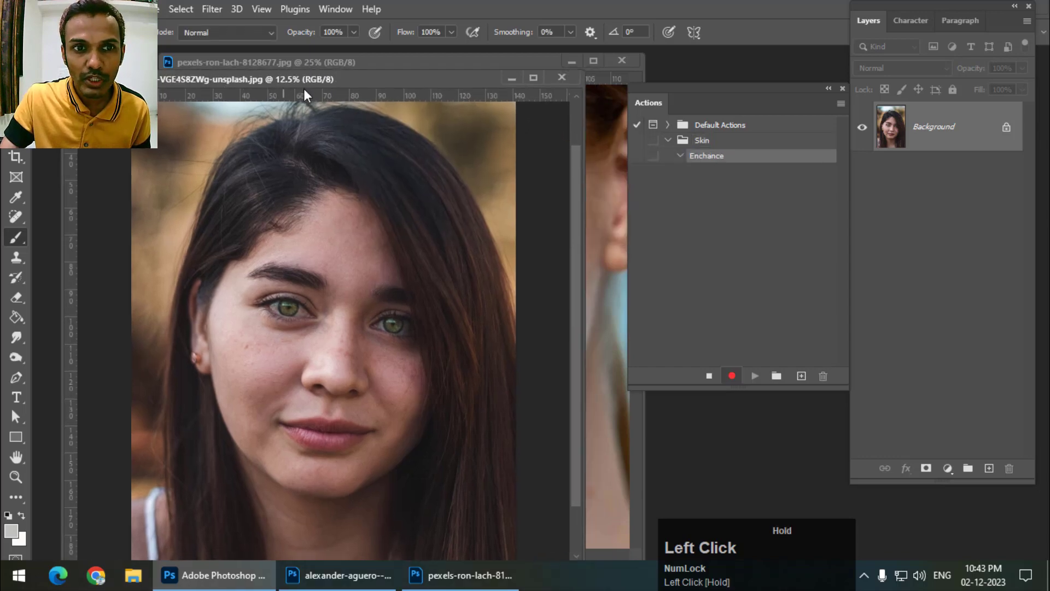
right_click(963, 149)
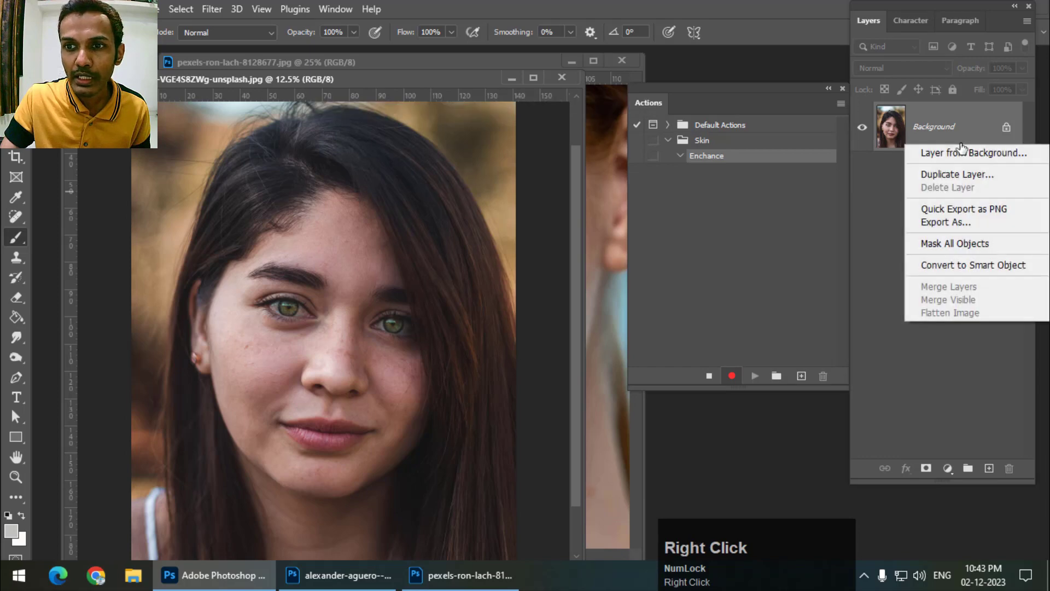
click(905, 174)
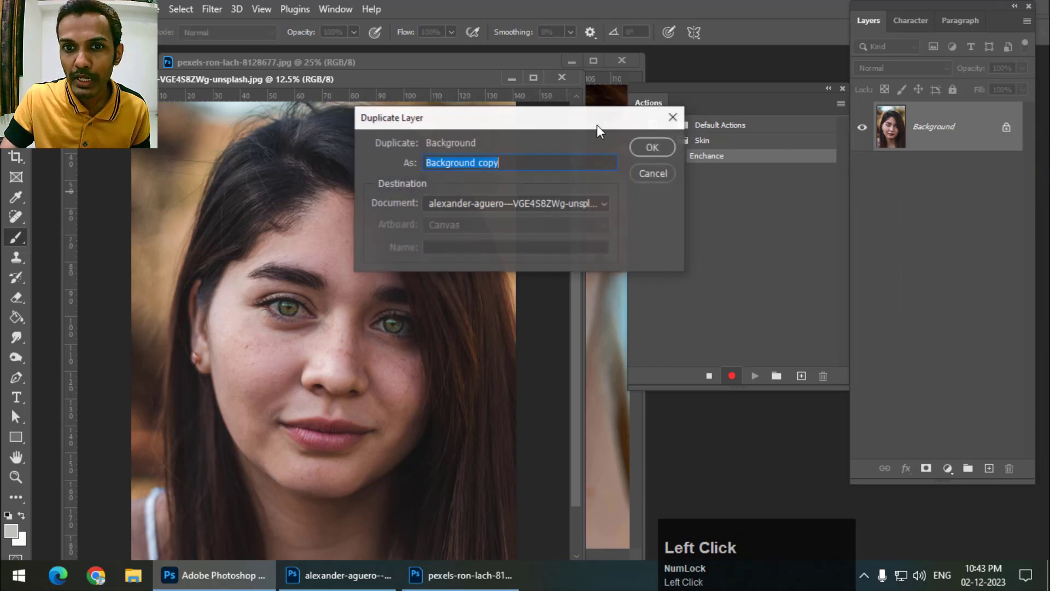
click(651, 147)
right_click(966, 144)
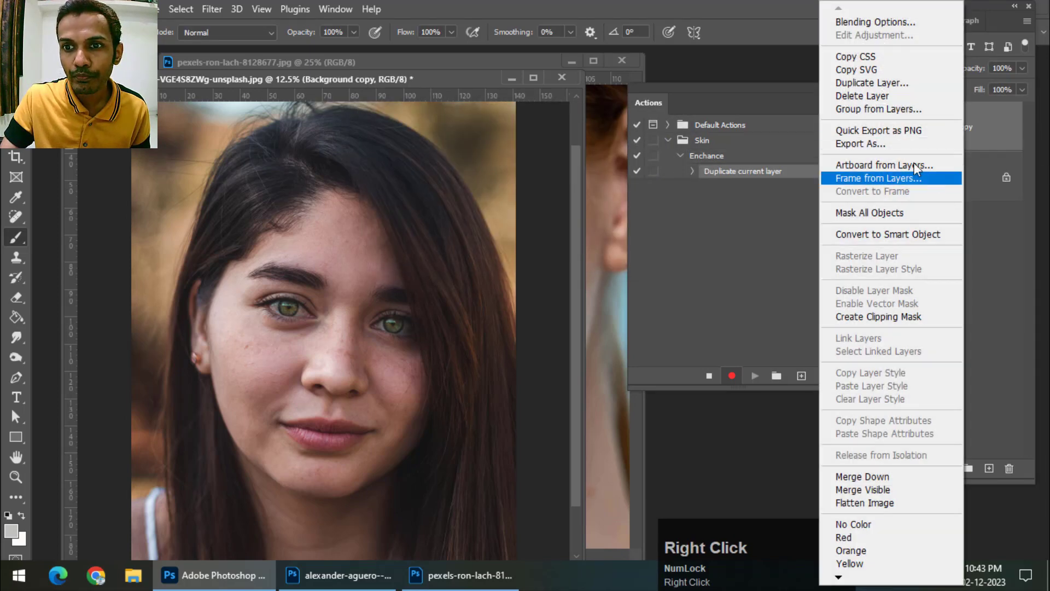
click(869, 96)
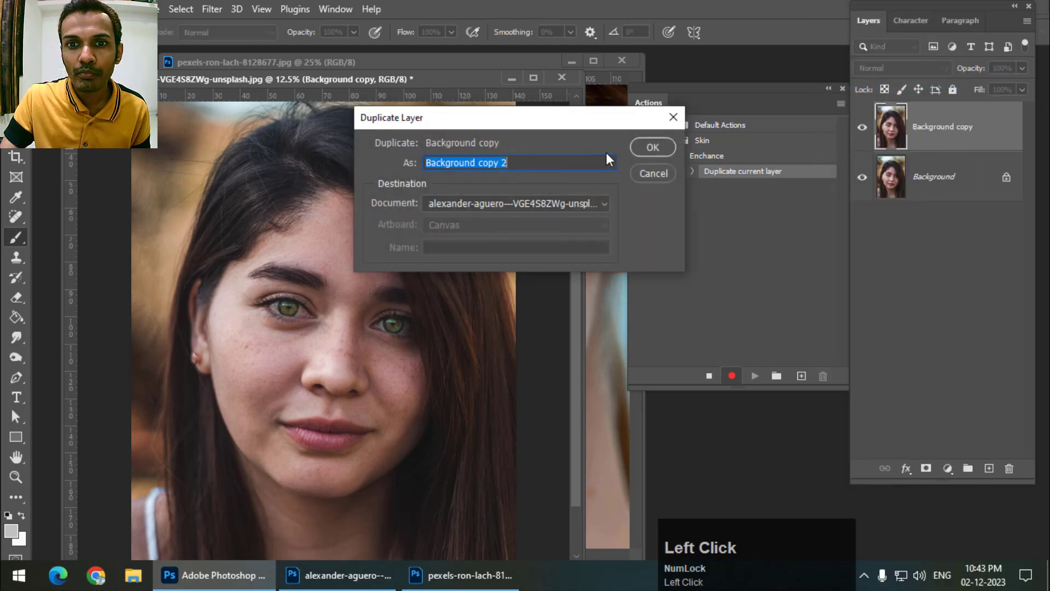
click(645, 150)
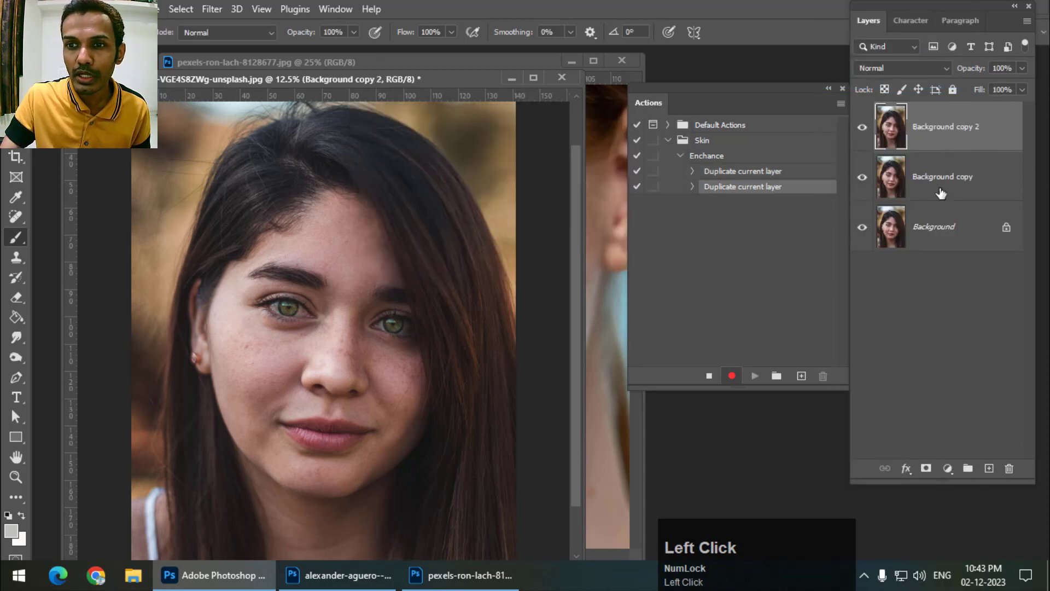
Convert both duplicated layers, Background copy 2 and Background copy, to smart objects
right_click(995, 147)
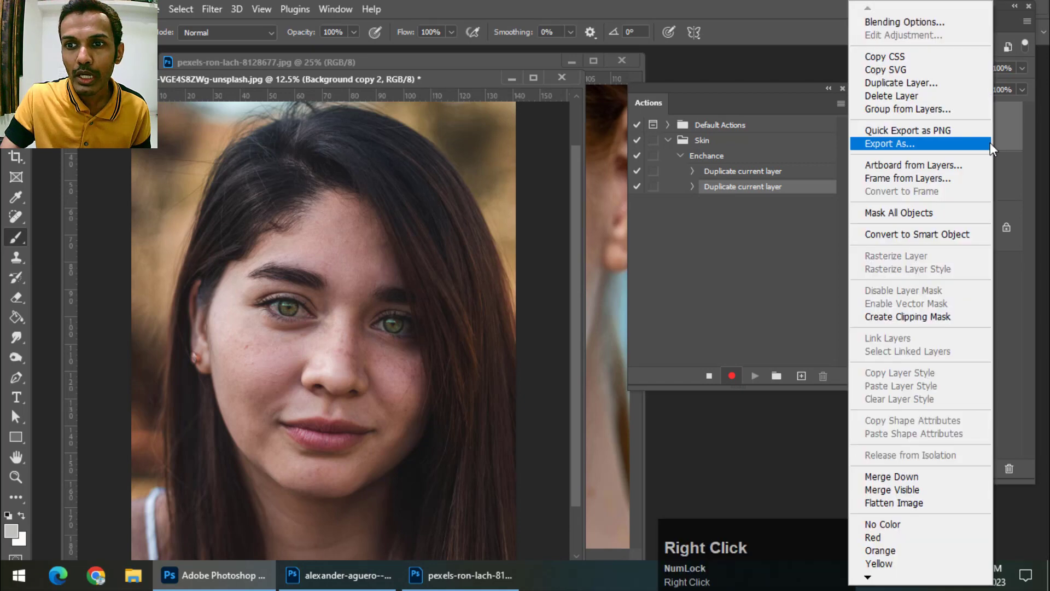
click(936, 234)
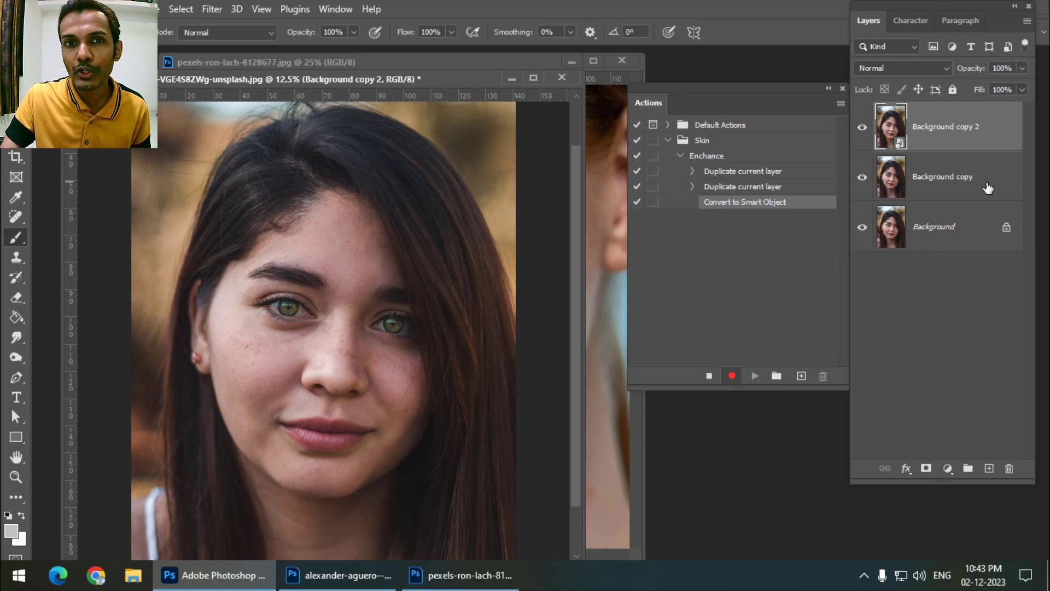
right_click(987, 190)
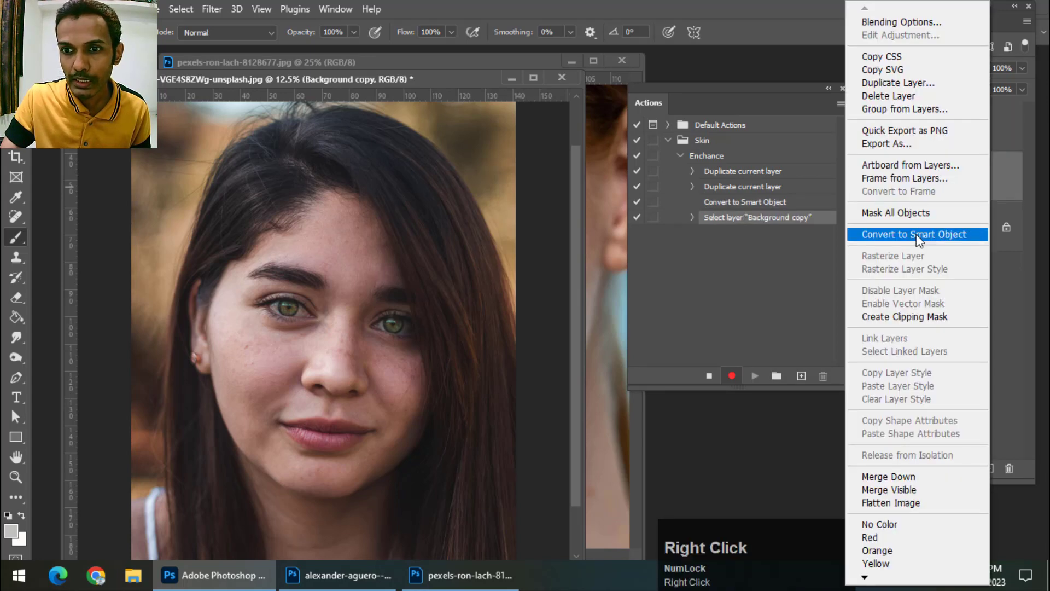
click(917, 235)
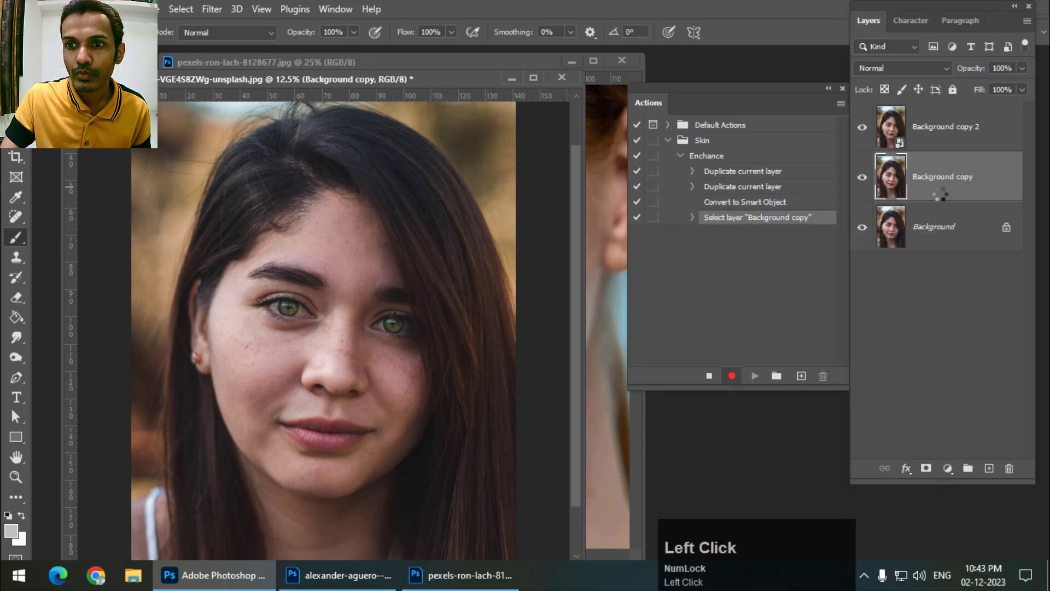
Set the blend mode of the Background copy 2 layer to Linear Light
click(951, 146)
click(885, 68)
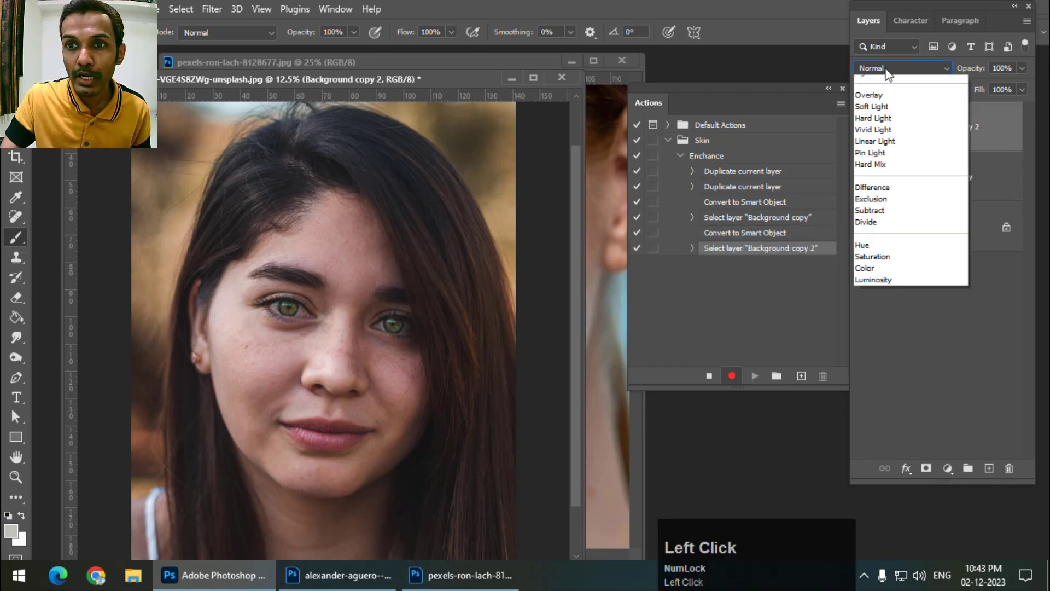
click(898, 301)
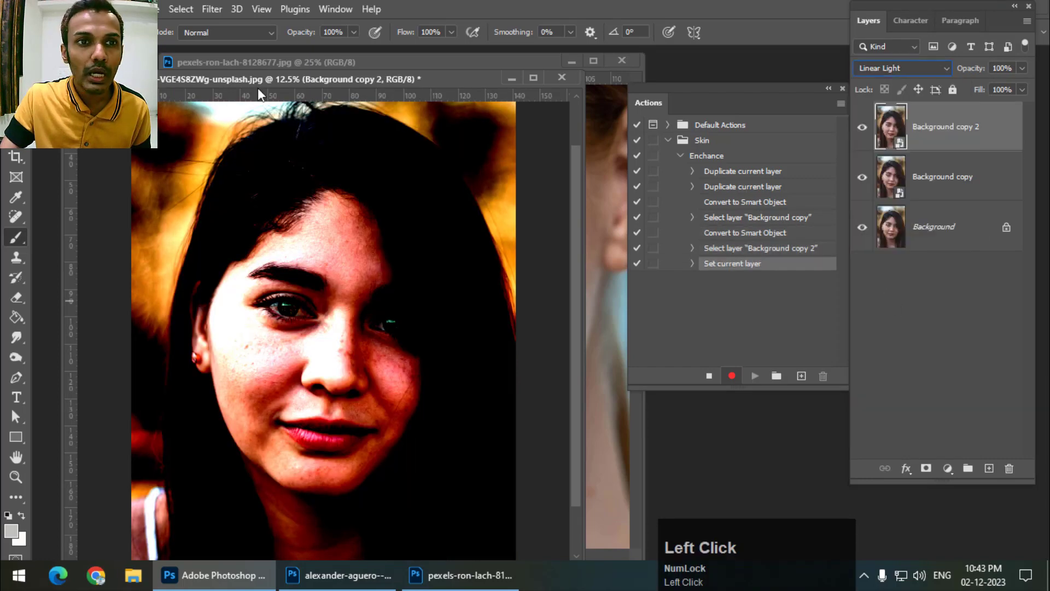
Apply a High Pass filter with a radius of 6.5 pixels to the Background copy 2 layer
click(217, 13)
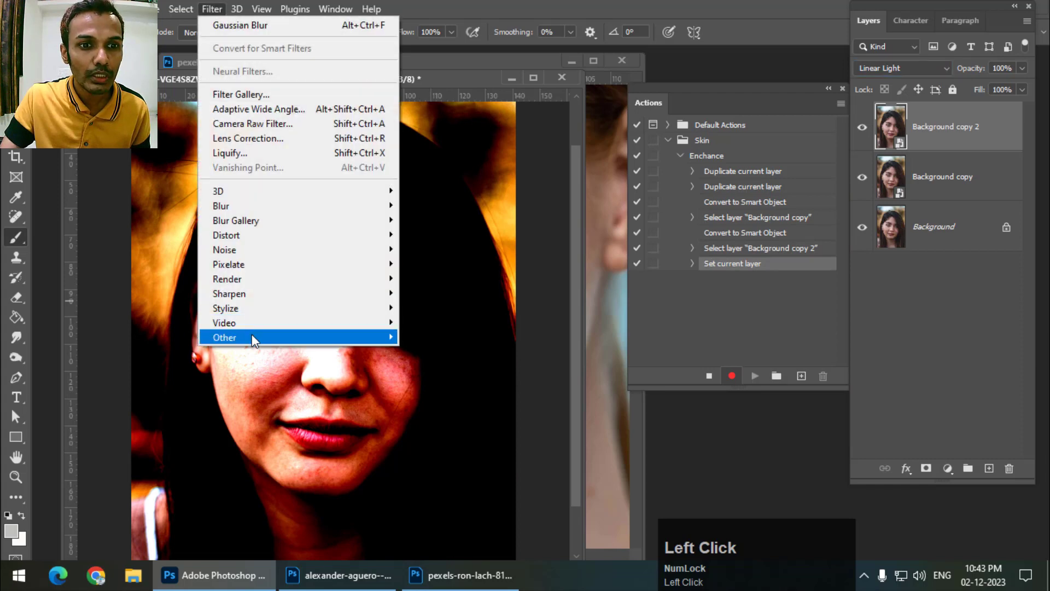
mouse_move(299, 342)
click(433, 351)
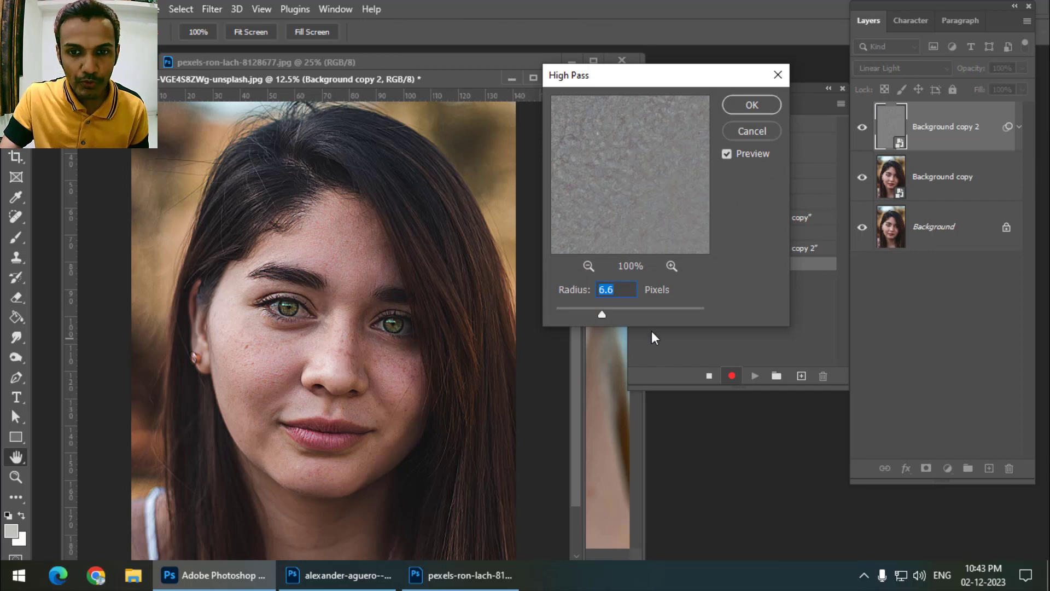
drag(603, 314, 600, 314)
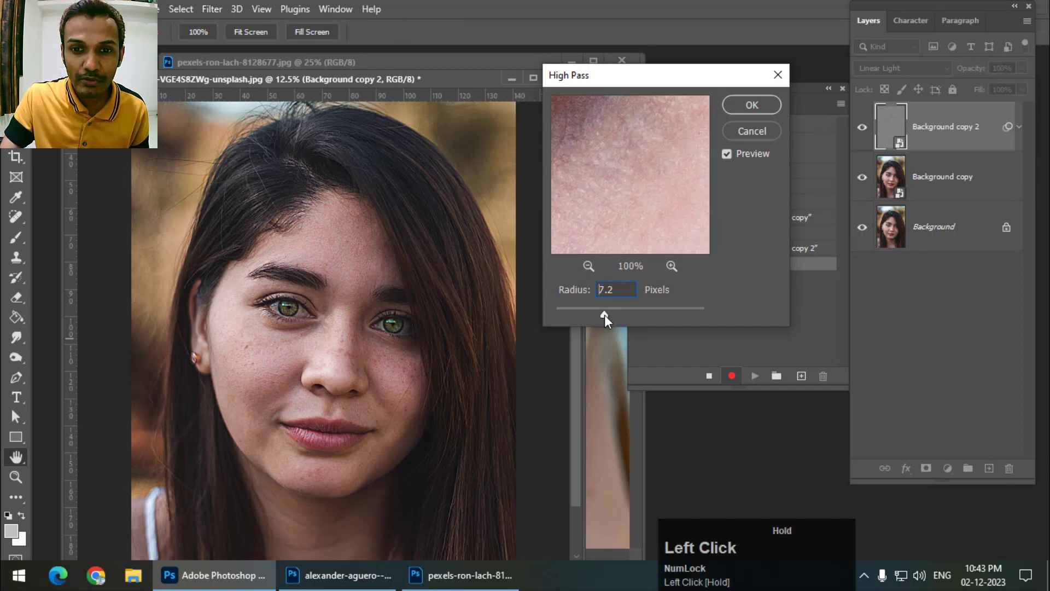
drag(601, 314, 603, 313)
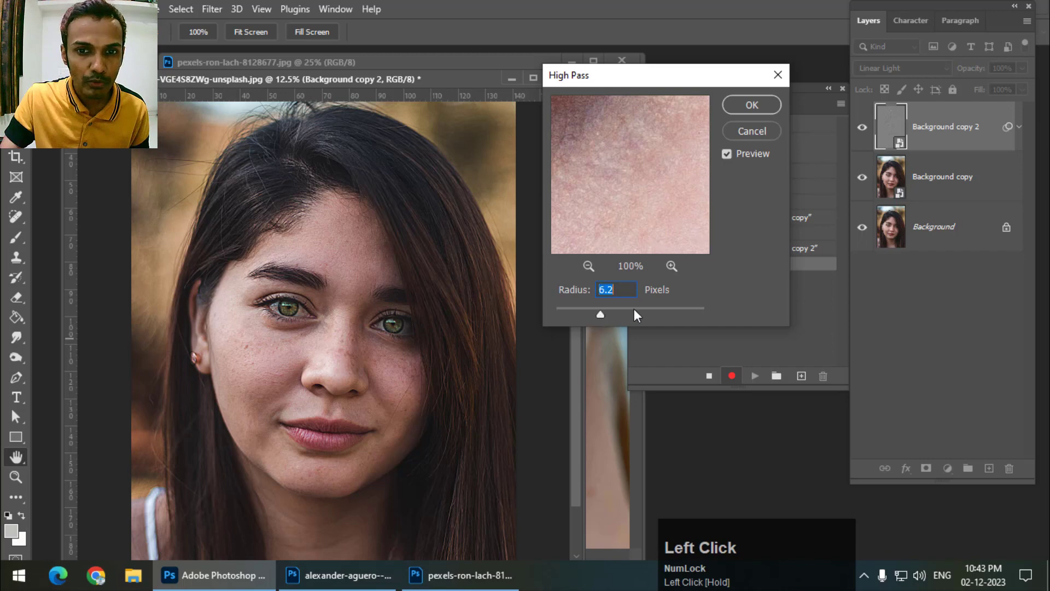
scroll(621, 291, up, 2)
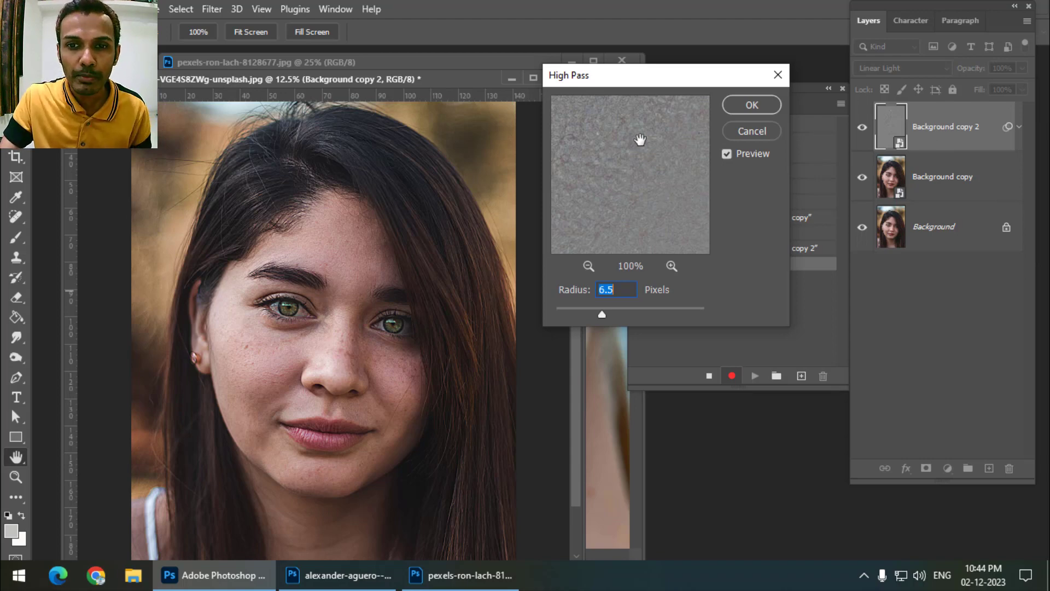
click(753, 105)
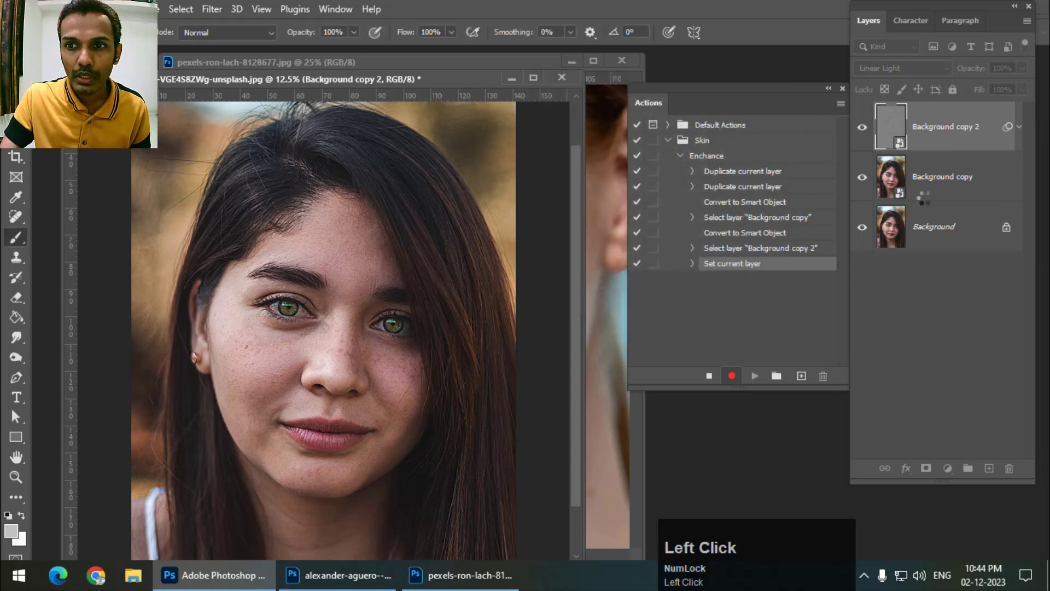
Apply a Gaussian Blur filter with a radius of 30.4 pixels to the Background copy layer
click(933, 252)
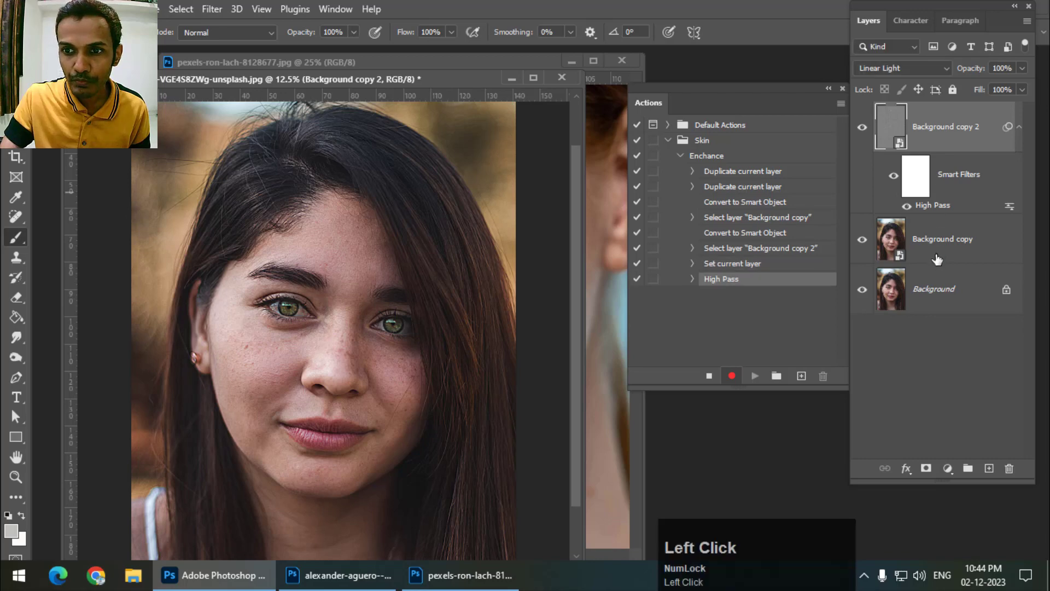
click(219, 12)
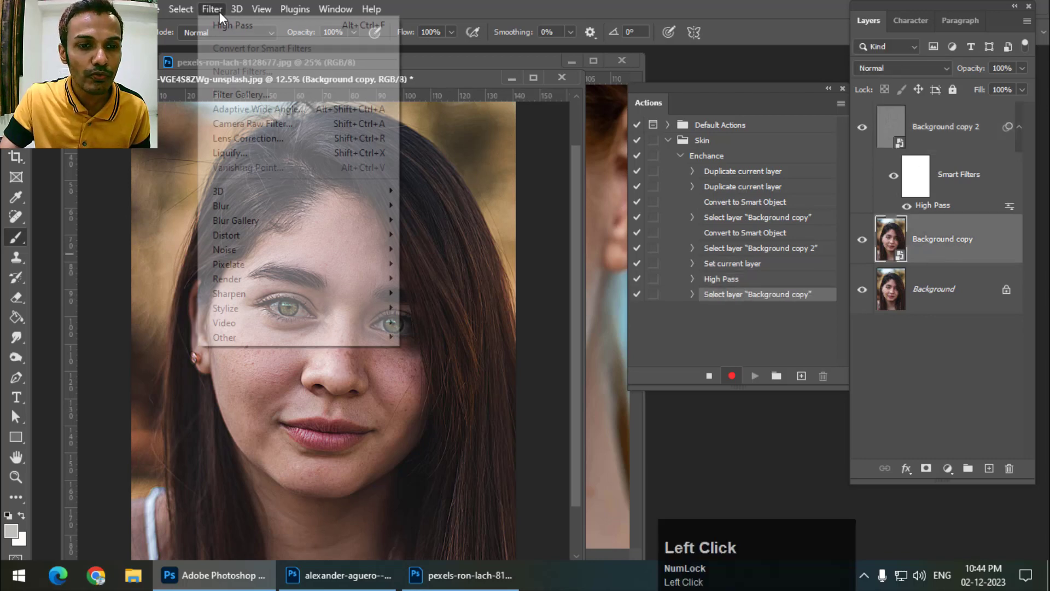
mouse_move(273, 211)
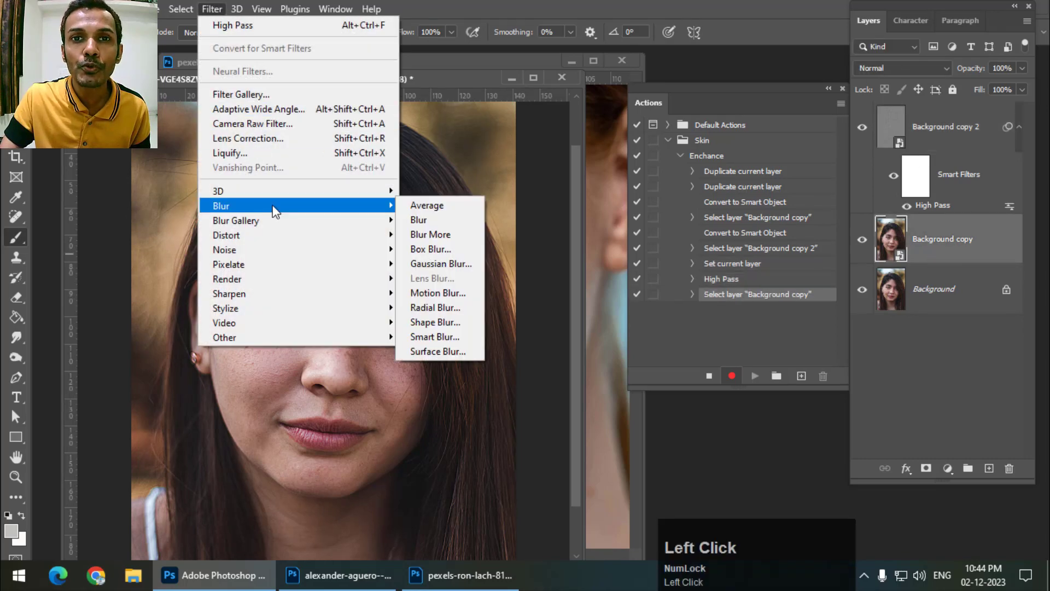
click(441, 263)
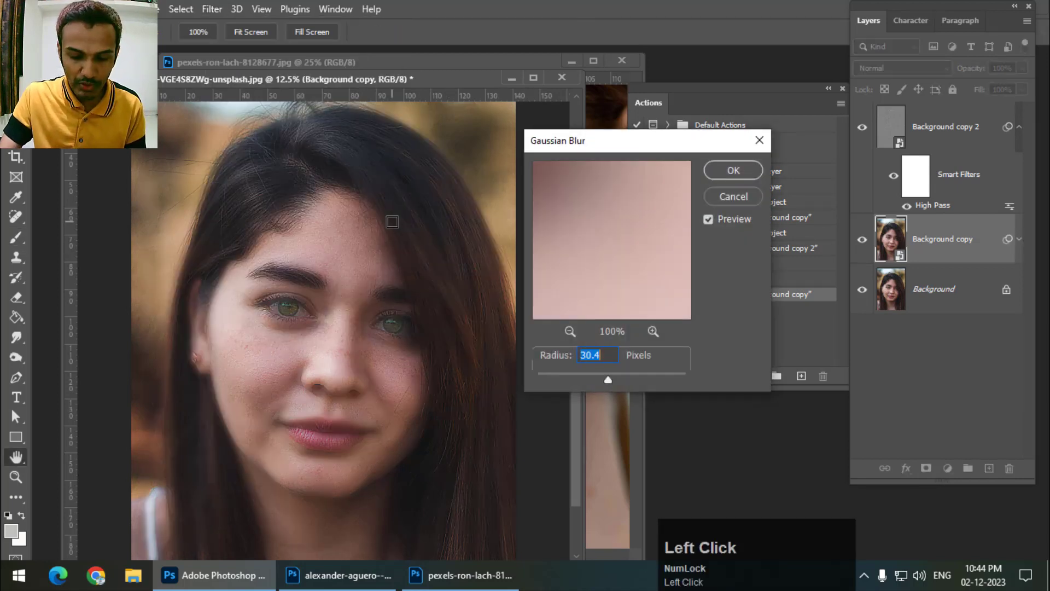
key(ctrl+equal)
key(ctrl+equal)
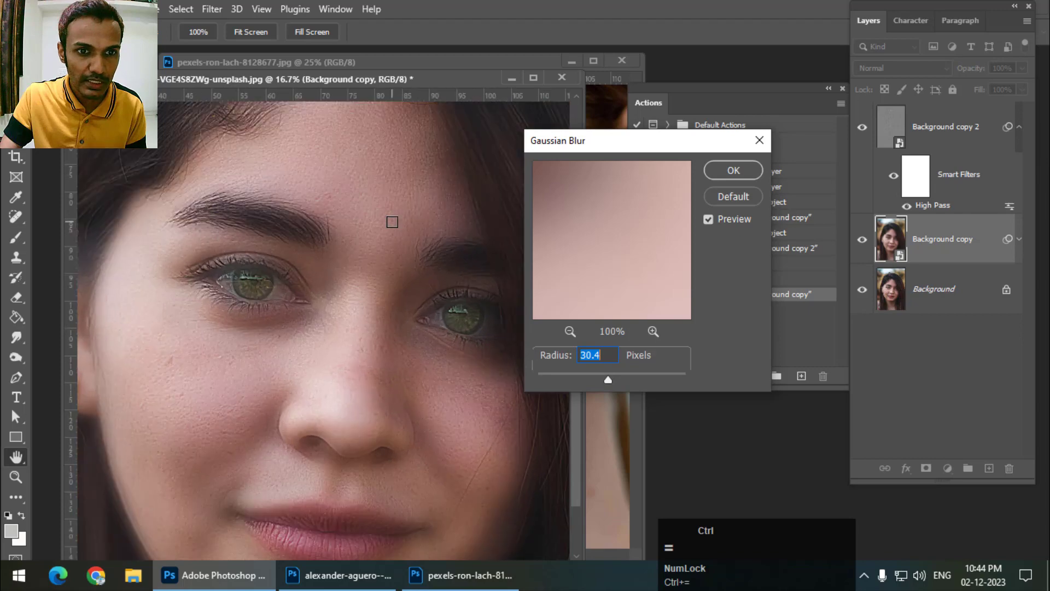
click(315, 351)
key(space)
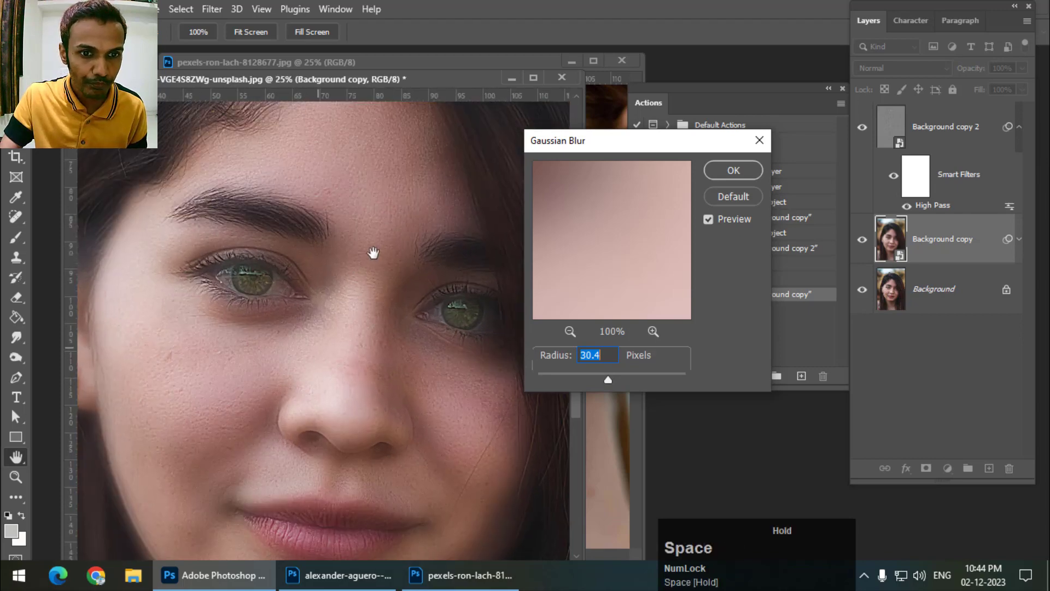
drag(330, 407, 401, 269)
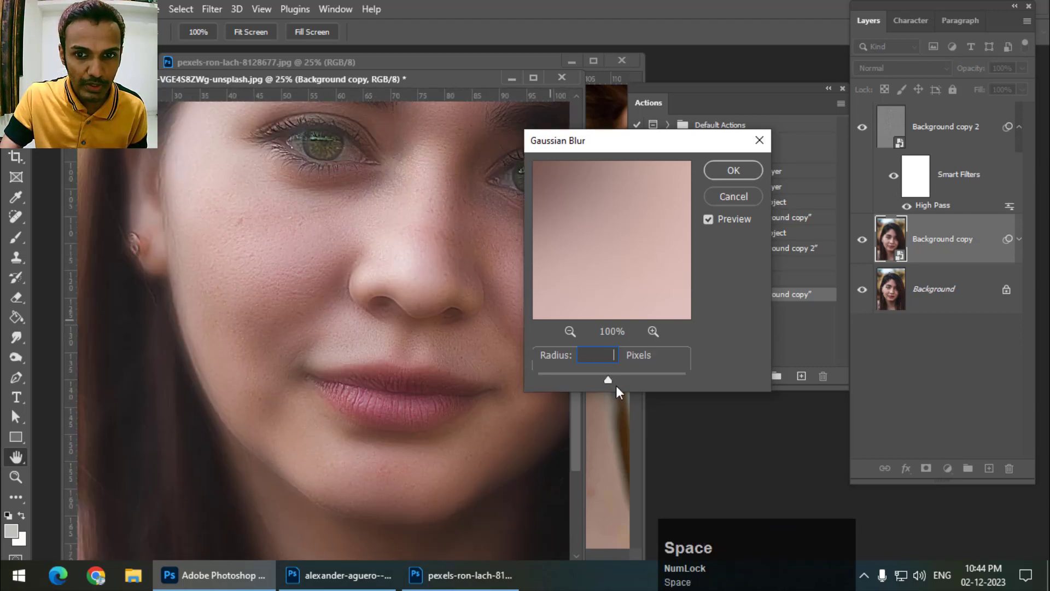
click(602, 380)
click(513, 222)
click(606, 377)
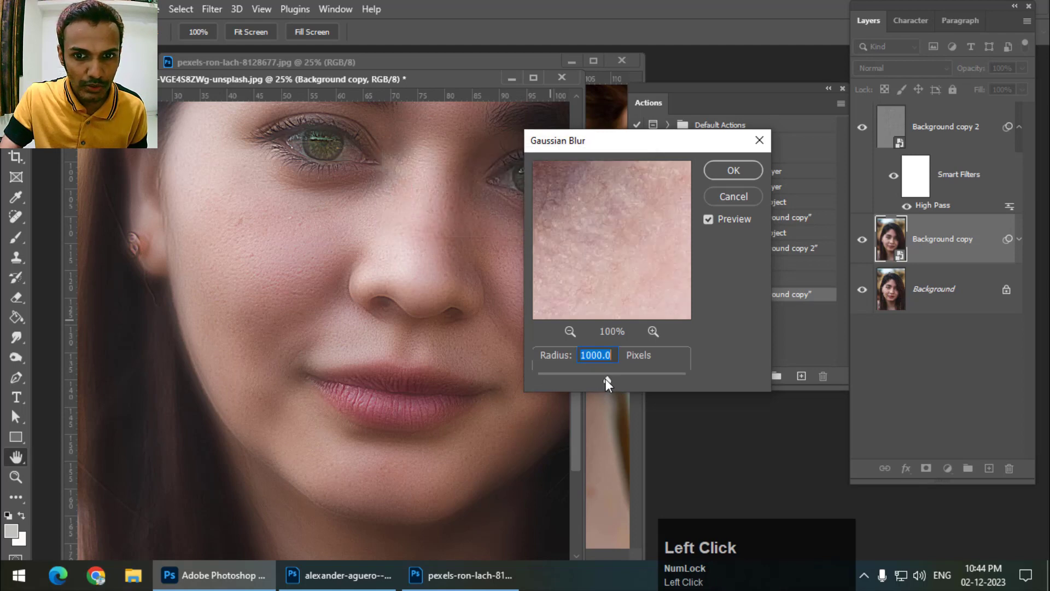
mouse_move(604, 379)
mouse_down()
mouse_move(595, 379)
mouse_move(607, 377)
mouse_up()
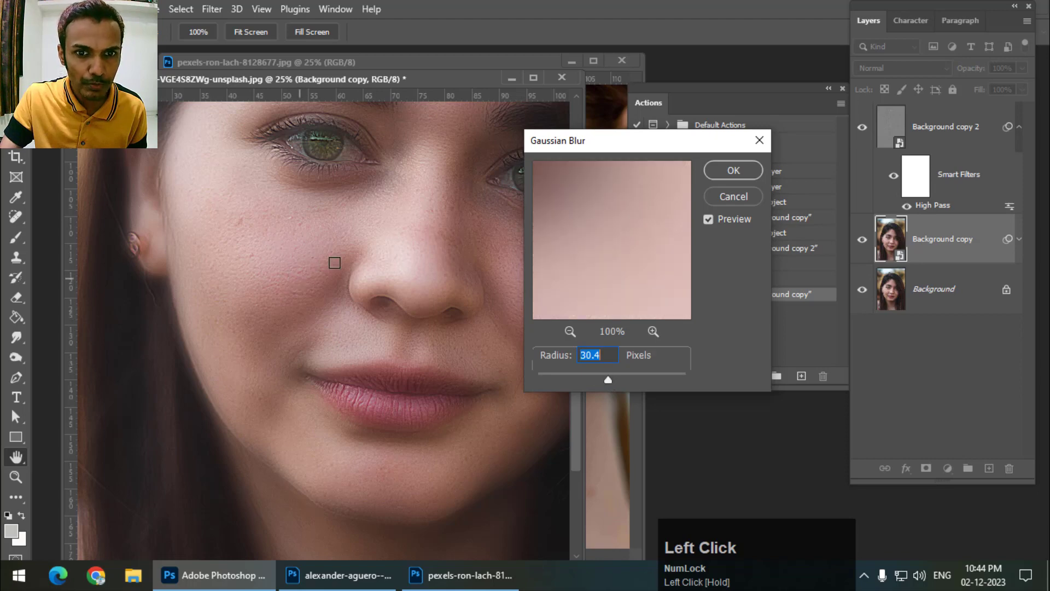
click(733, 172)
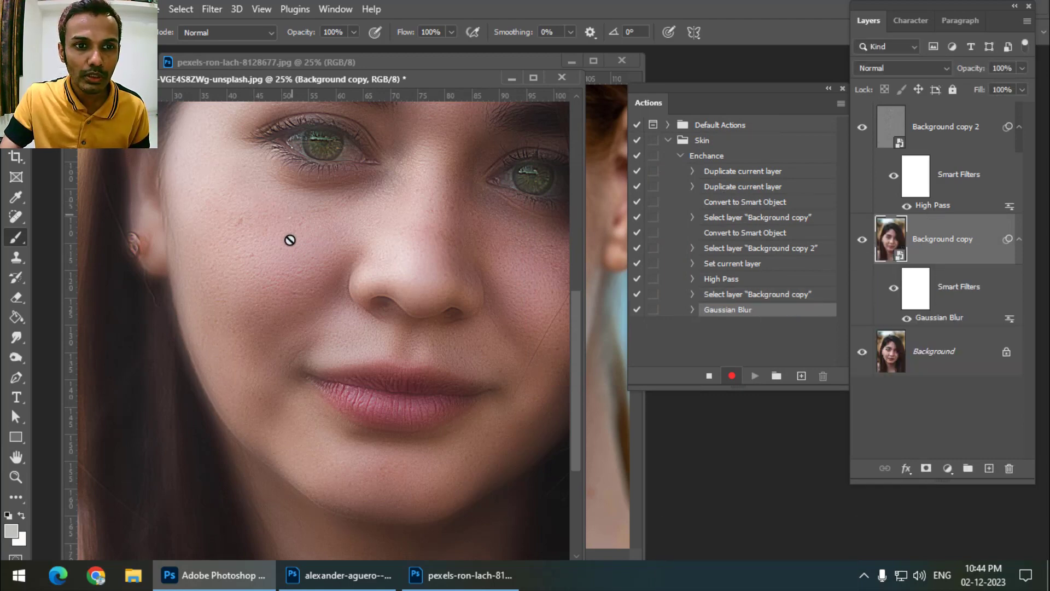
Set the radius of the High Pass smart filter on the Background copy 2 layer to 6.8 pixels
click(932, 211)
double_click(932, 207)
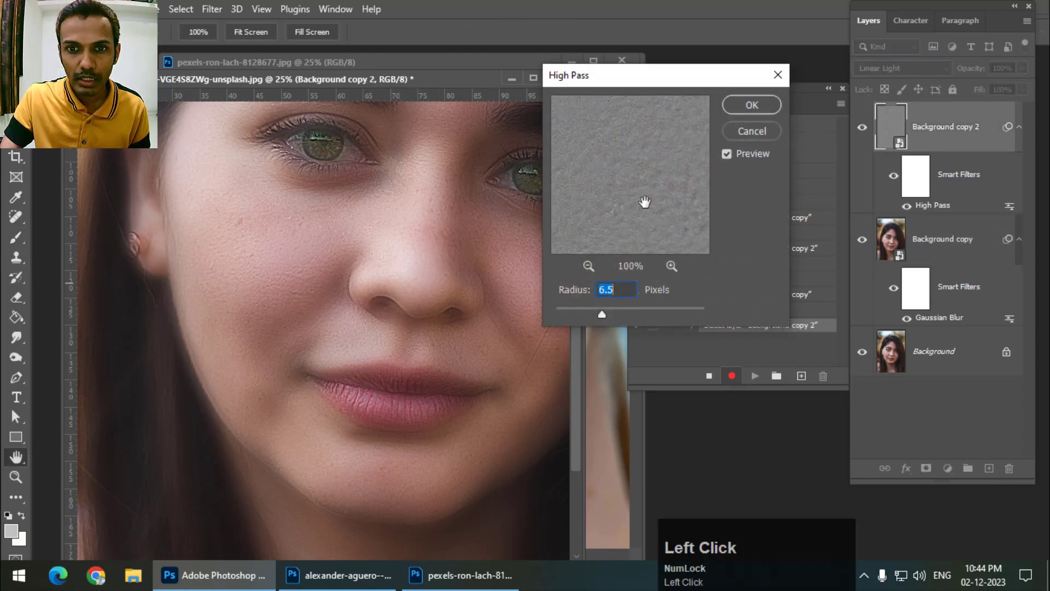
click(603, 315)
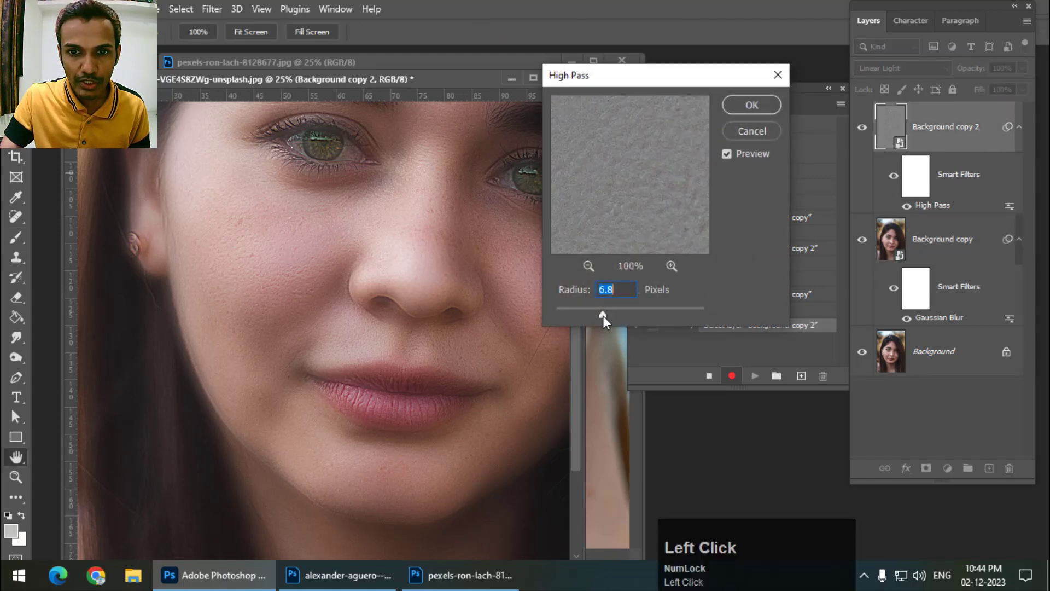
scroll(617, 291, up, 2)
click(752, 104)
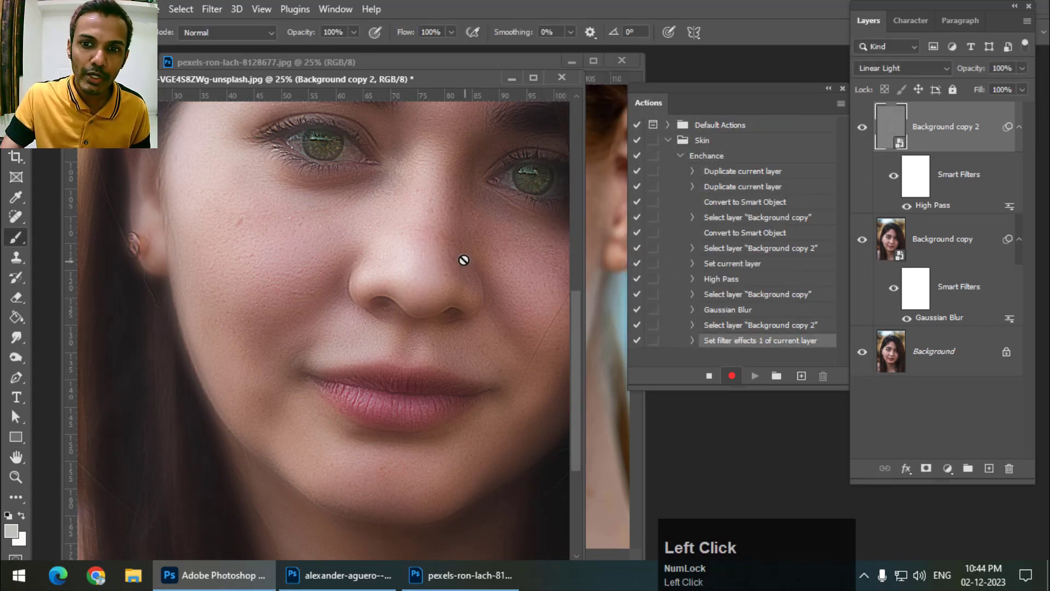
Group the Background copy 2 and Background copy layers, and add a white layer mask to the group
click(963, 253)
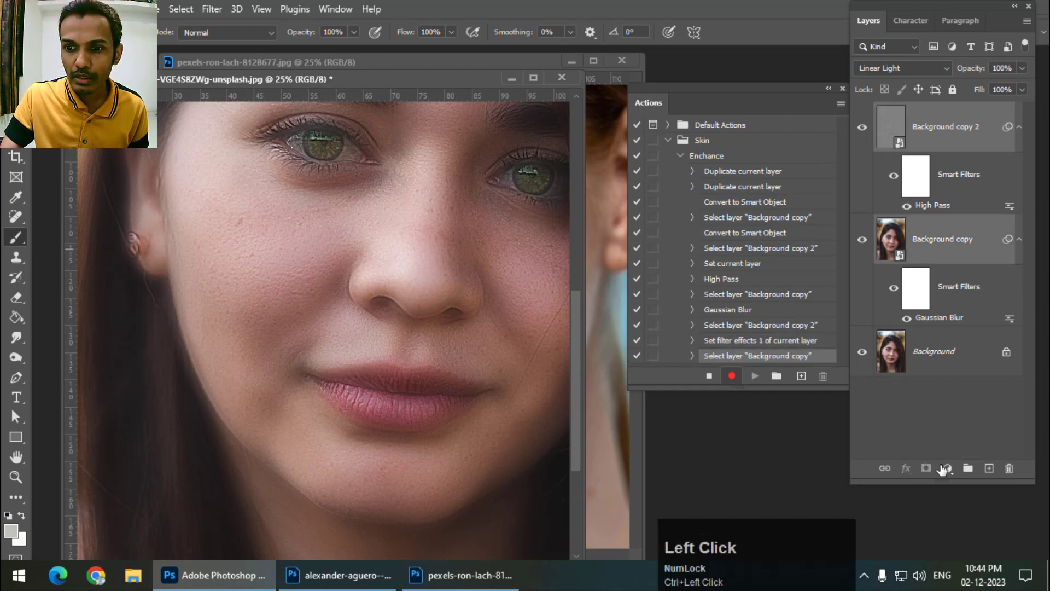
click(959, 191)
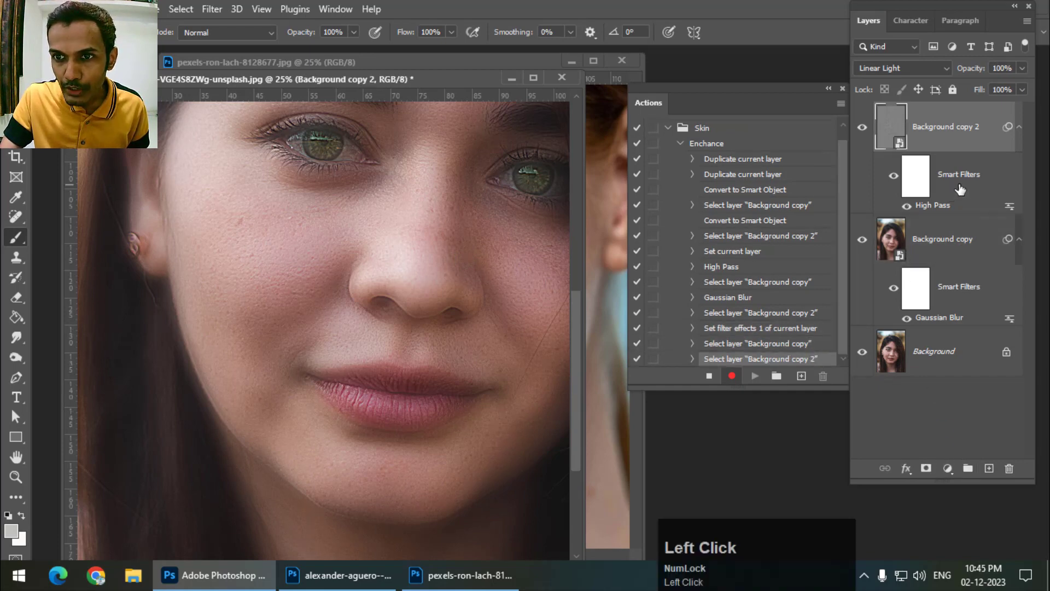
ctrl+click(963, 240)
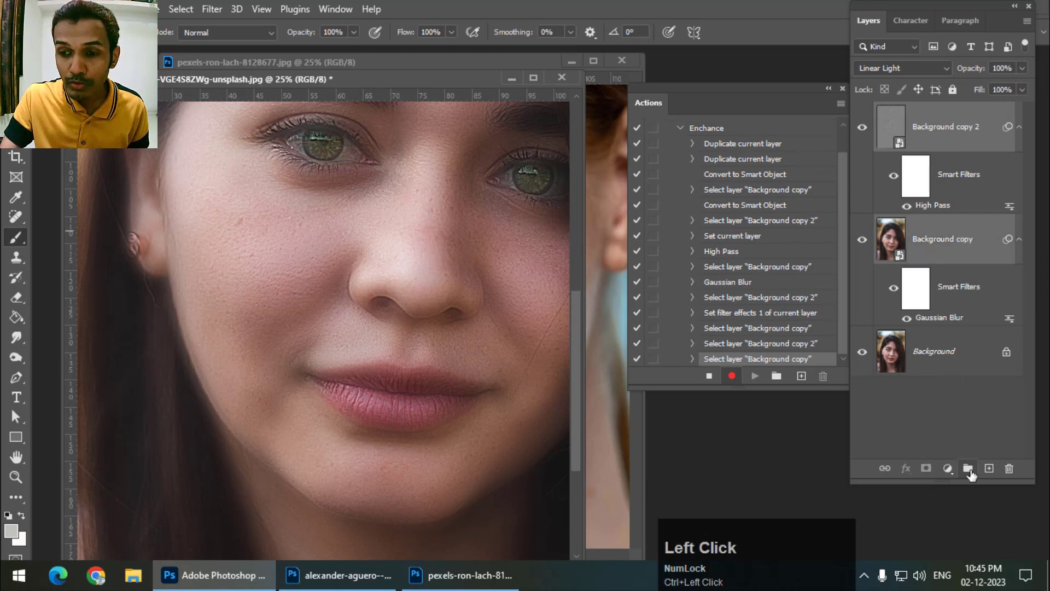
click(968, 470)
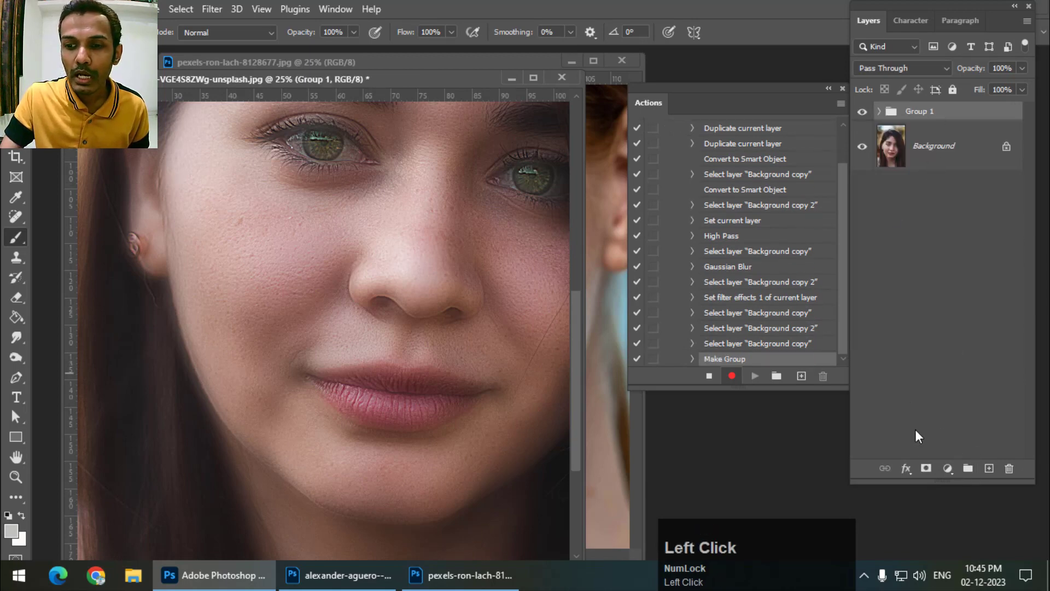
click(926, 469)
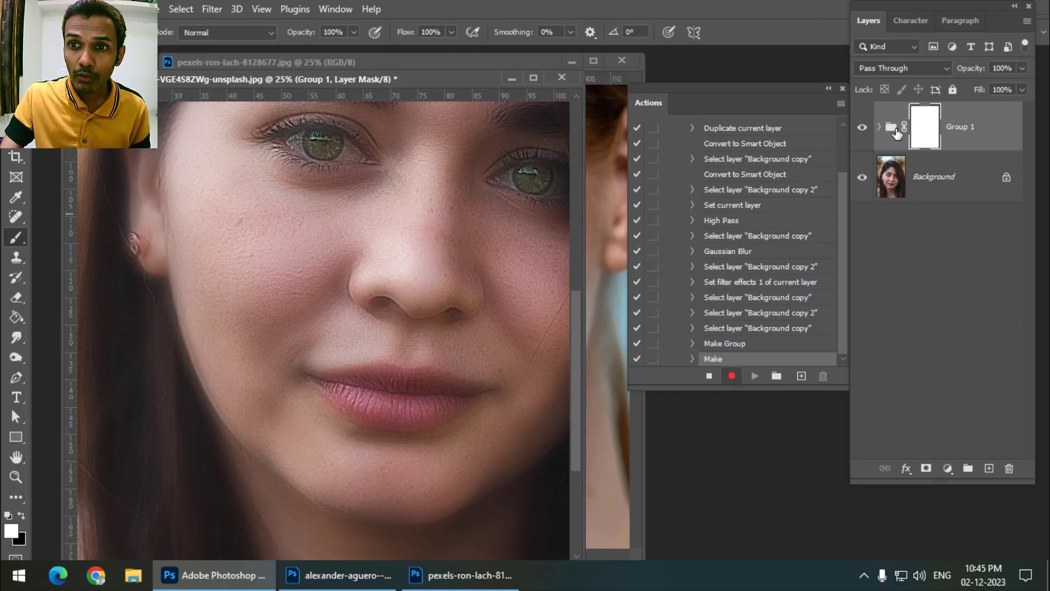
Stop recording the Enchance action and collapse its list of recorded commands
click(709, 377)
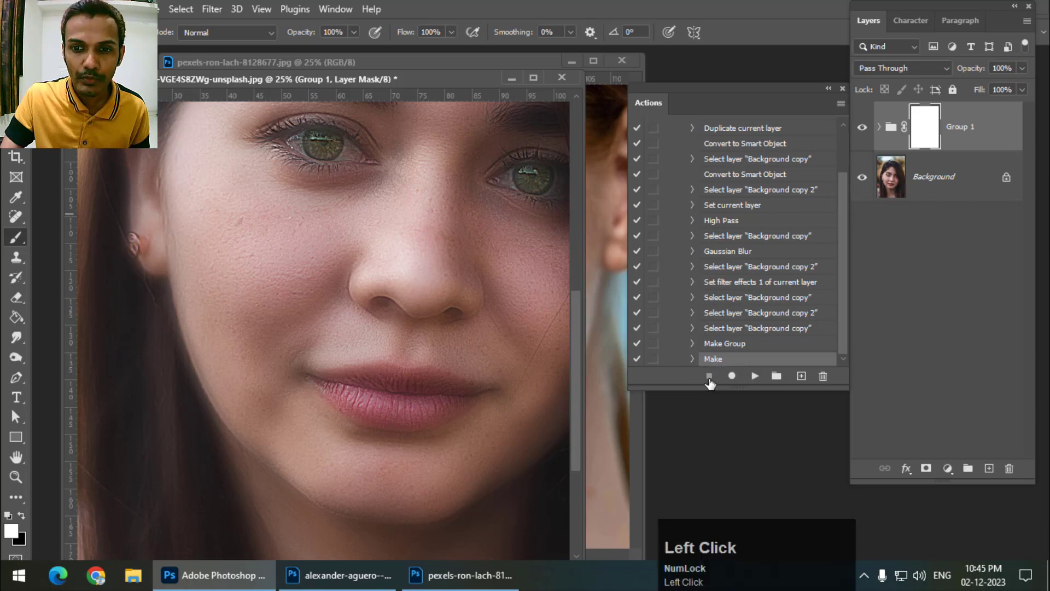
drag(842, 334, 811, 167)
key(ctrl+z)
click(681, 156)
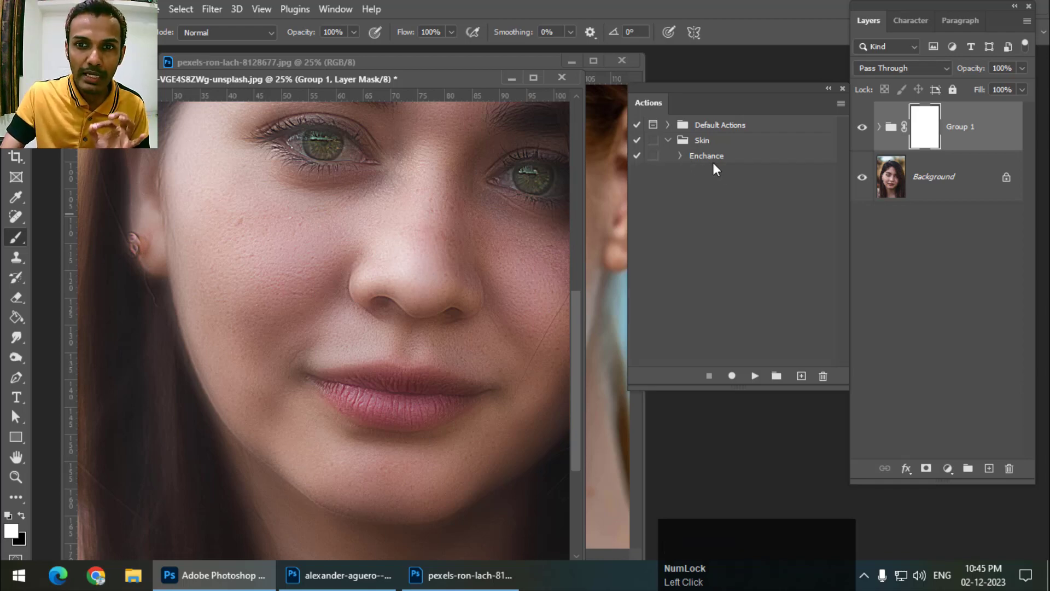
Switch to the pexels-ron-lach-8128677.jpg portrait and play the Enchance action on it
click(345, 62)
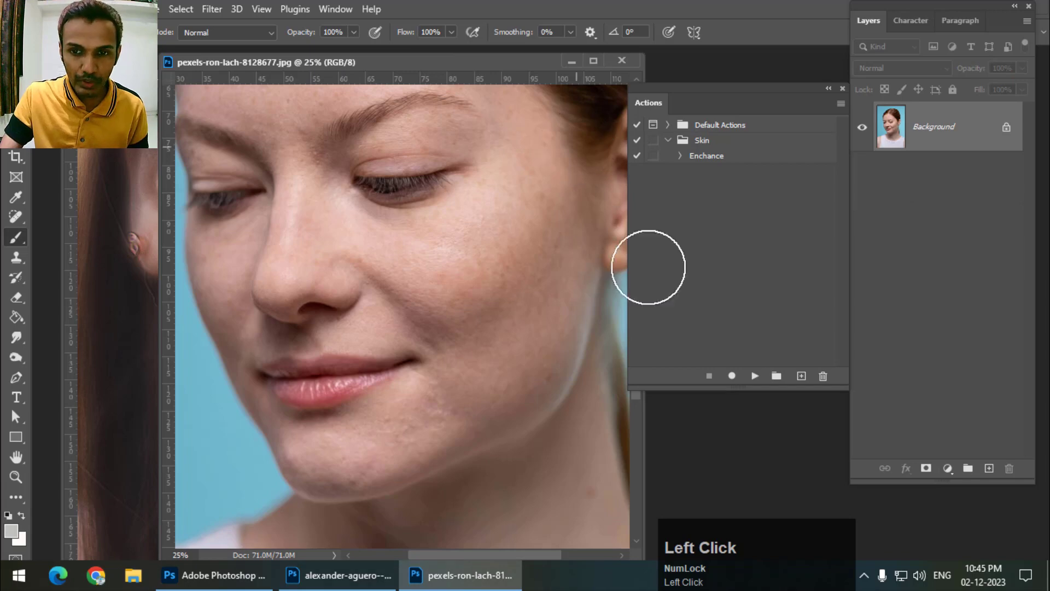
click(710, 161)
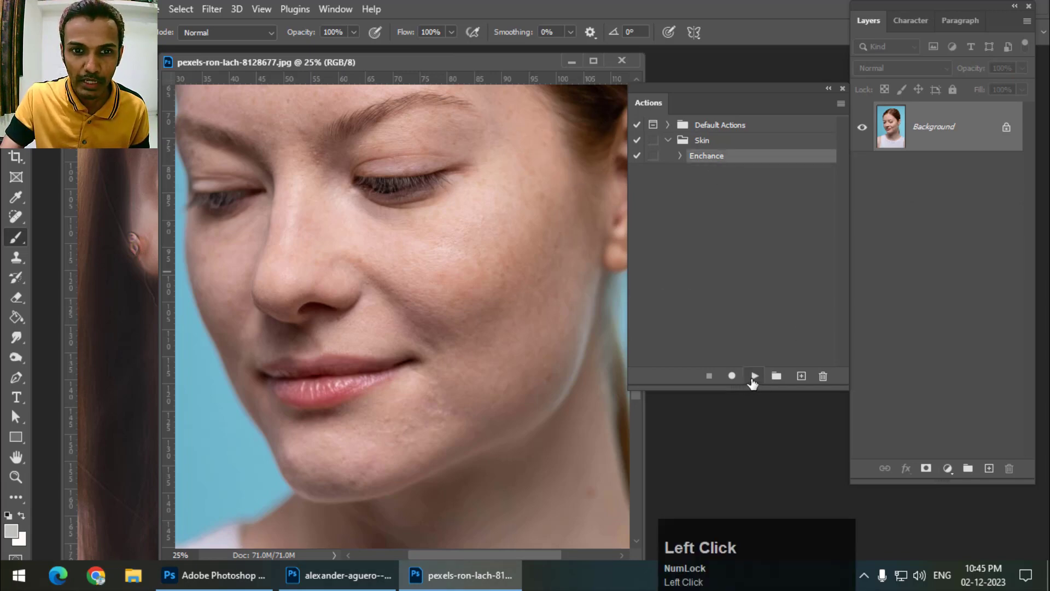
click(754, 376)
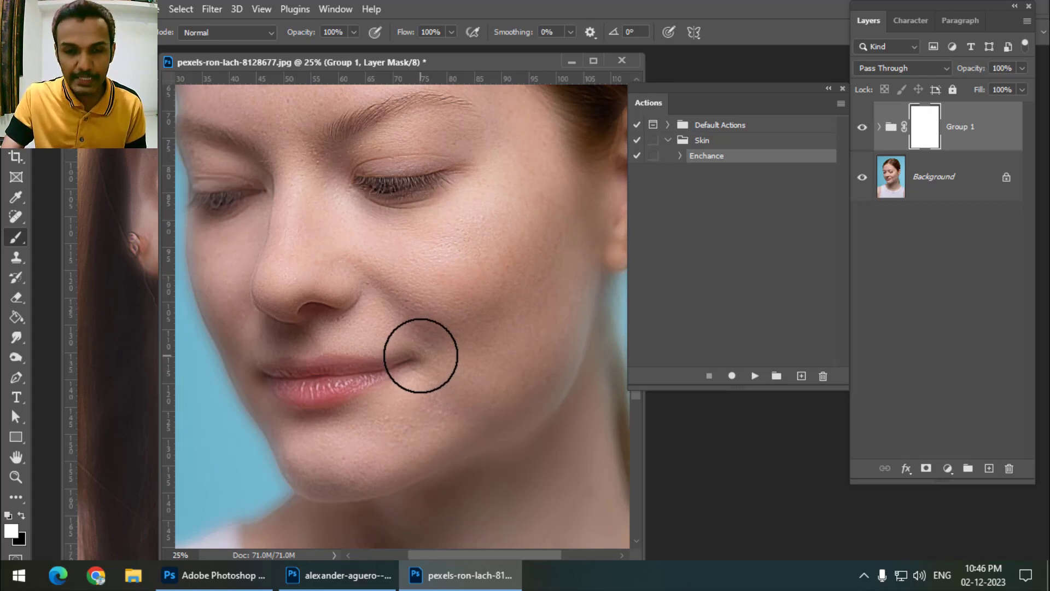
Fill the layer mask of Group 1 with black to hide the skin enhancement
key(ctrl+minus)
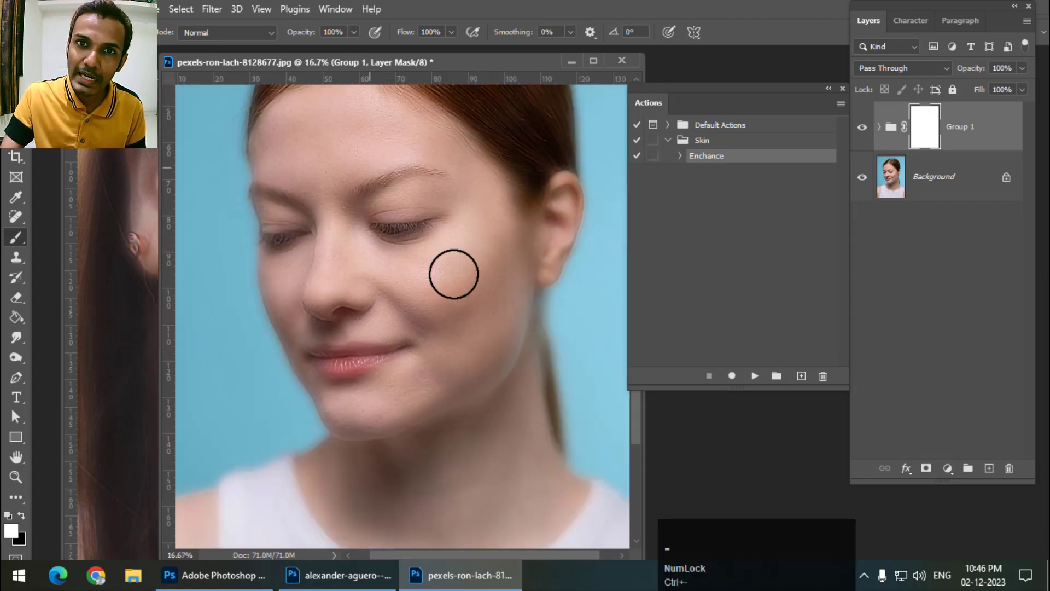
key(ctrl+equal)
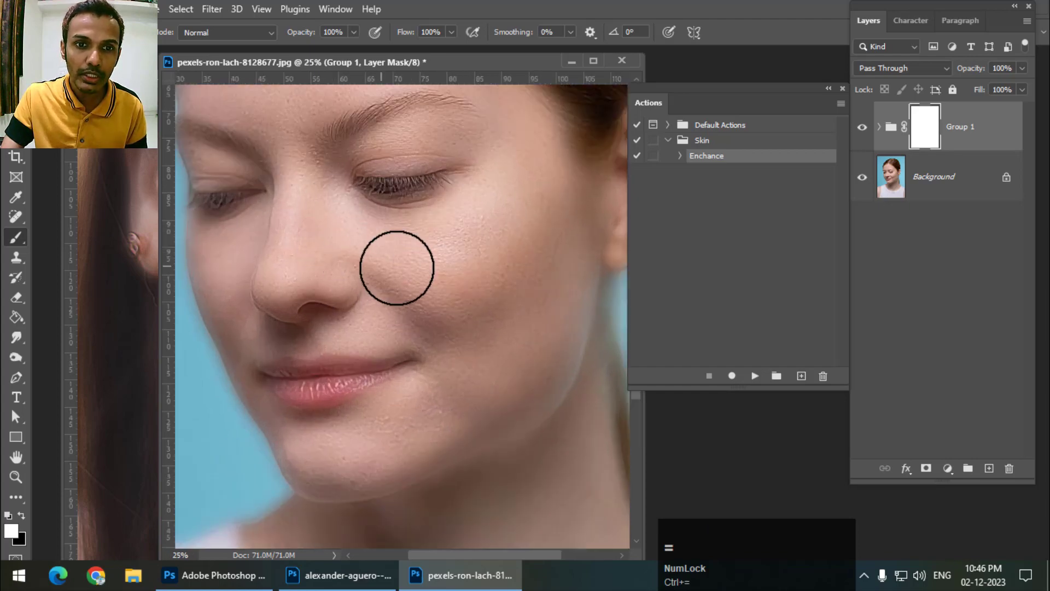
scroll(412, 251, up, 2)
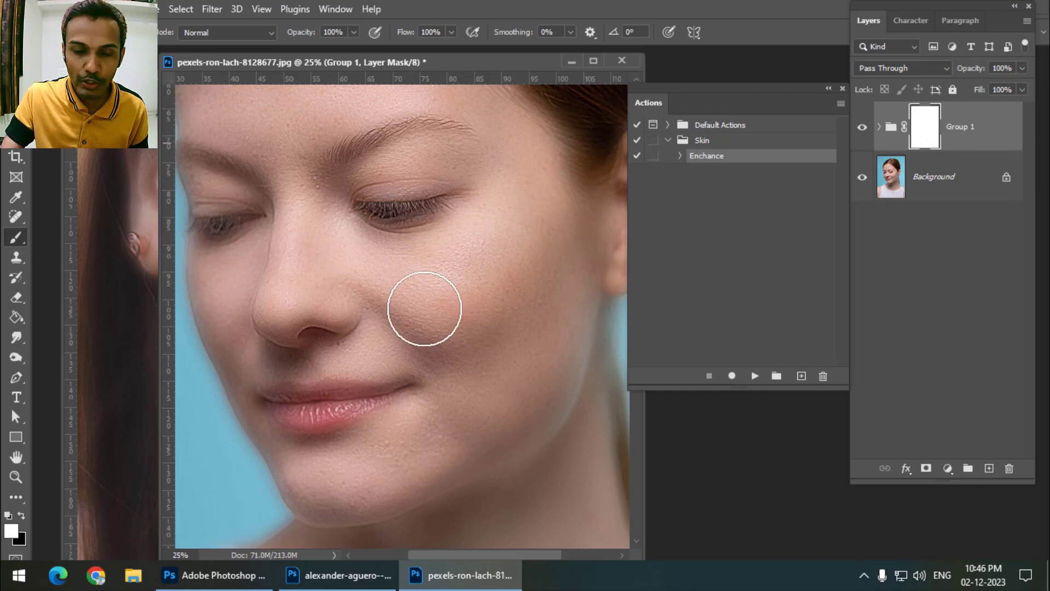
click(20, 515)
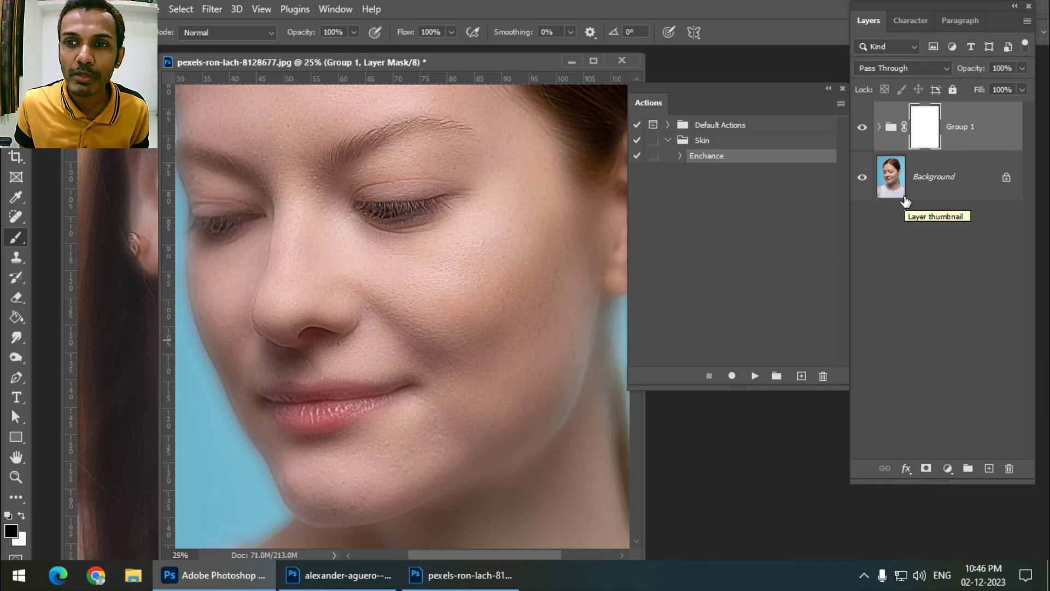
key(alt+BackSpace)
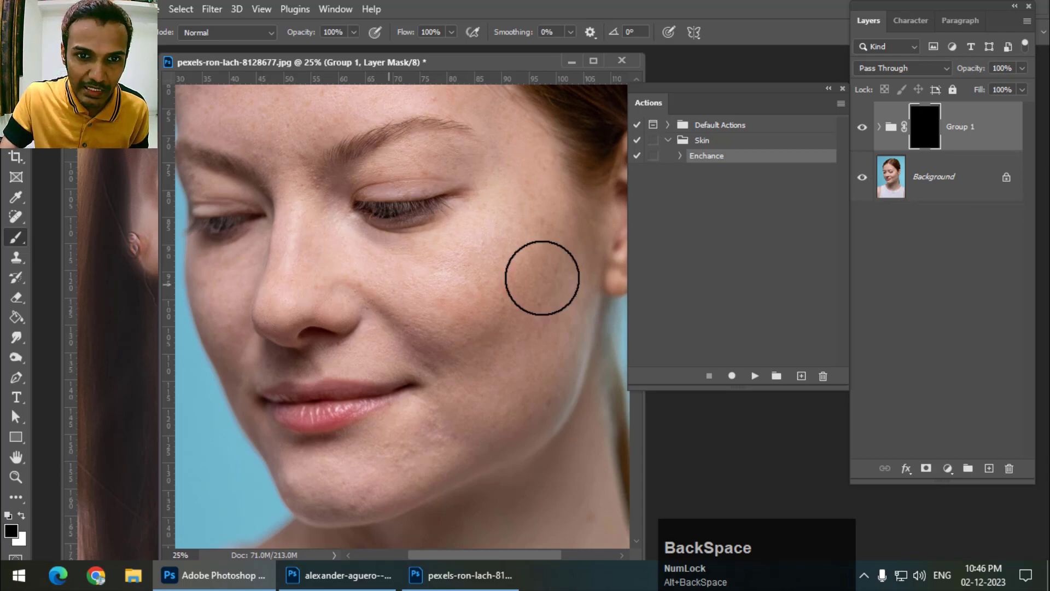
Paint white with a resized Brush on Group 1's layer mask to reveal the enhanced skin on the nose and cheek
right_click(18, 240)
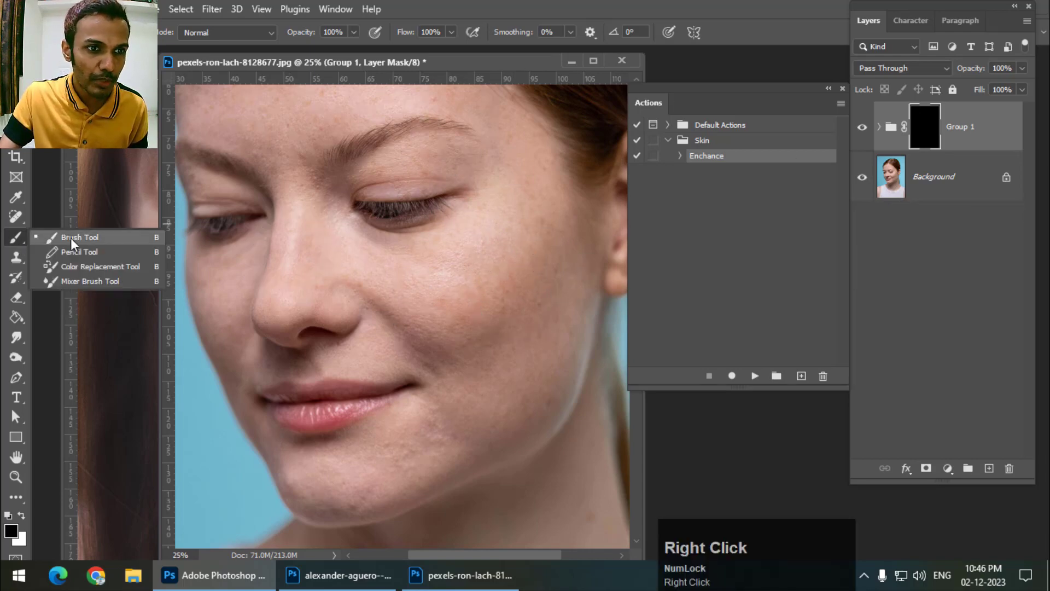
click(71, 238)
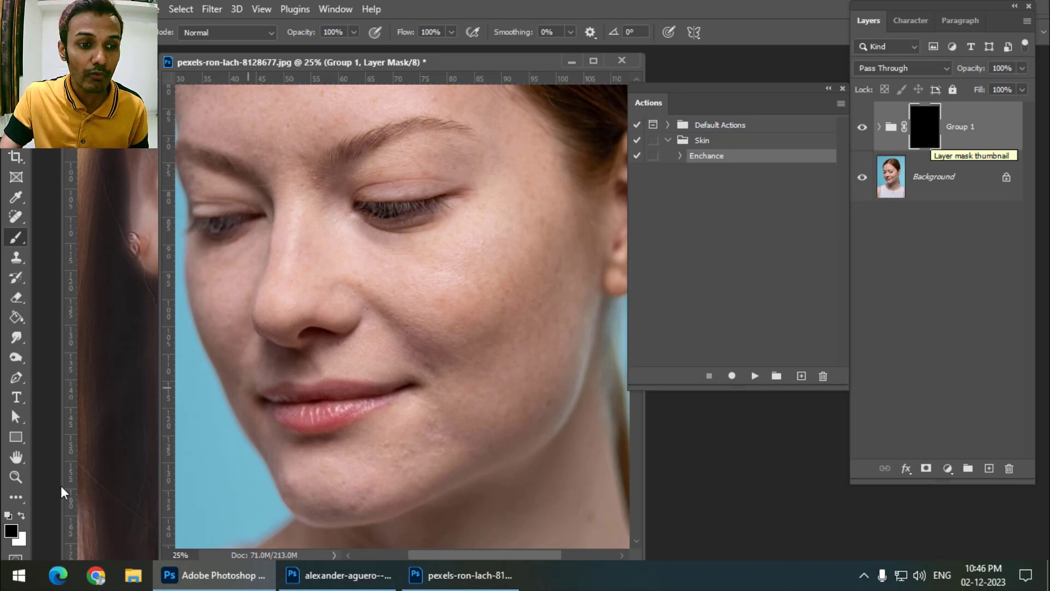
click(21, 515)
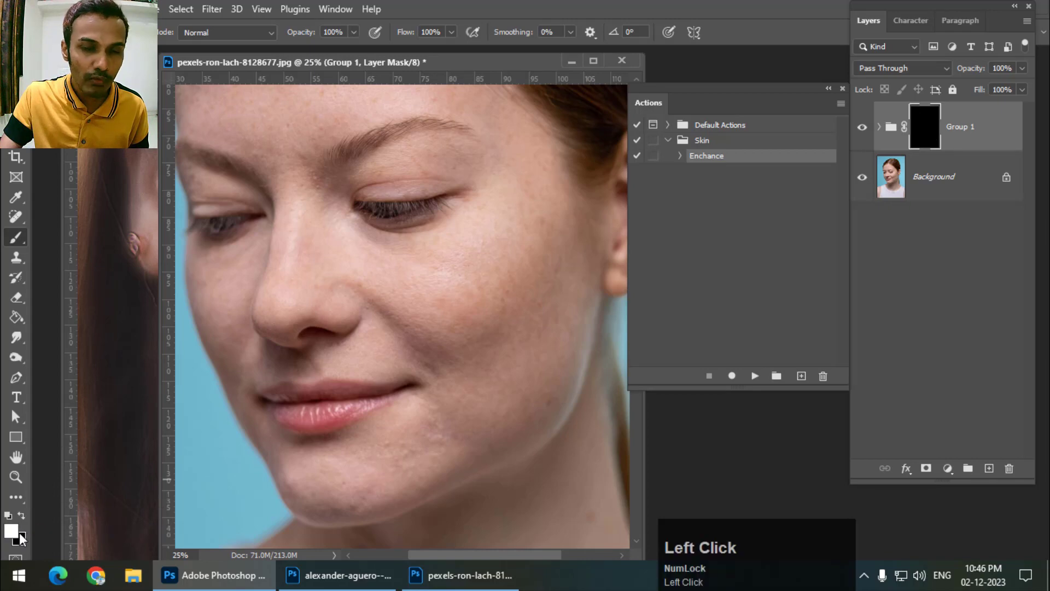
key(ctrl+plus)
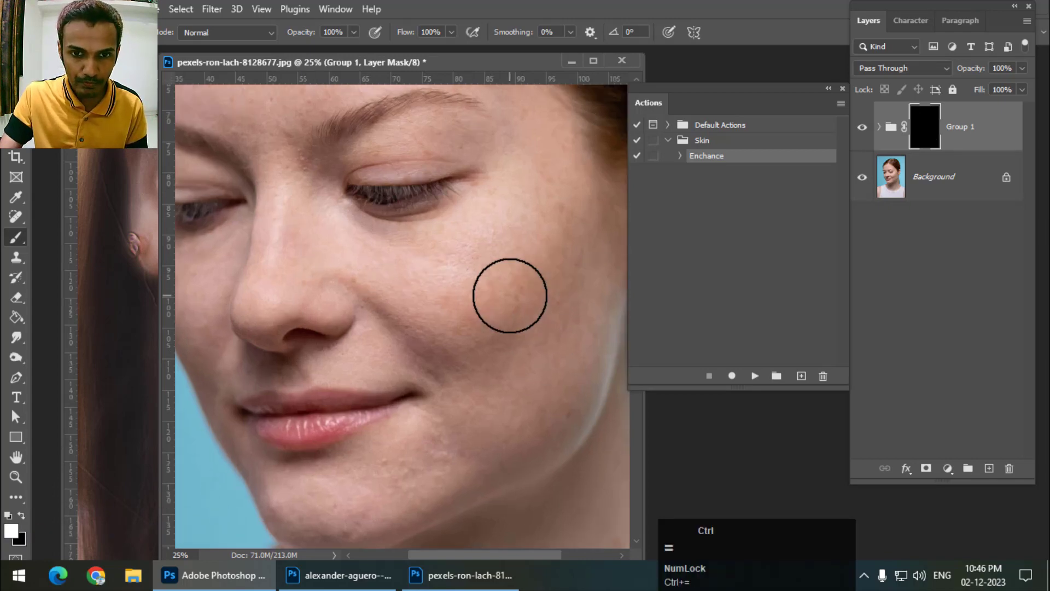
right_click(16, 237)
click(47, 240)
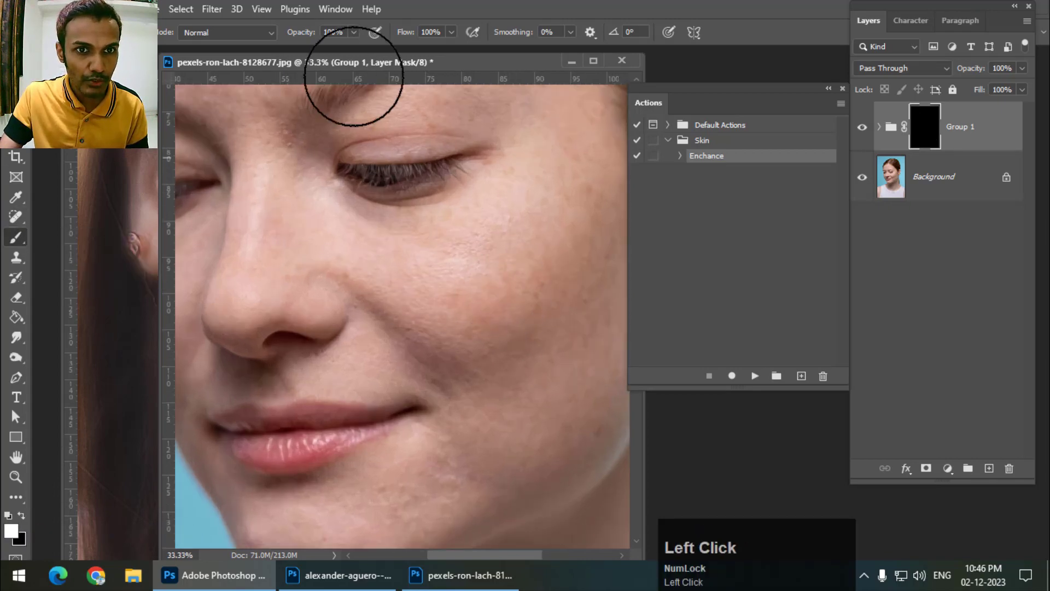
key([)
key([)
key([)
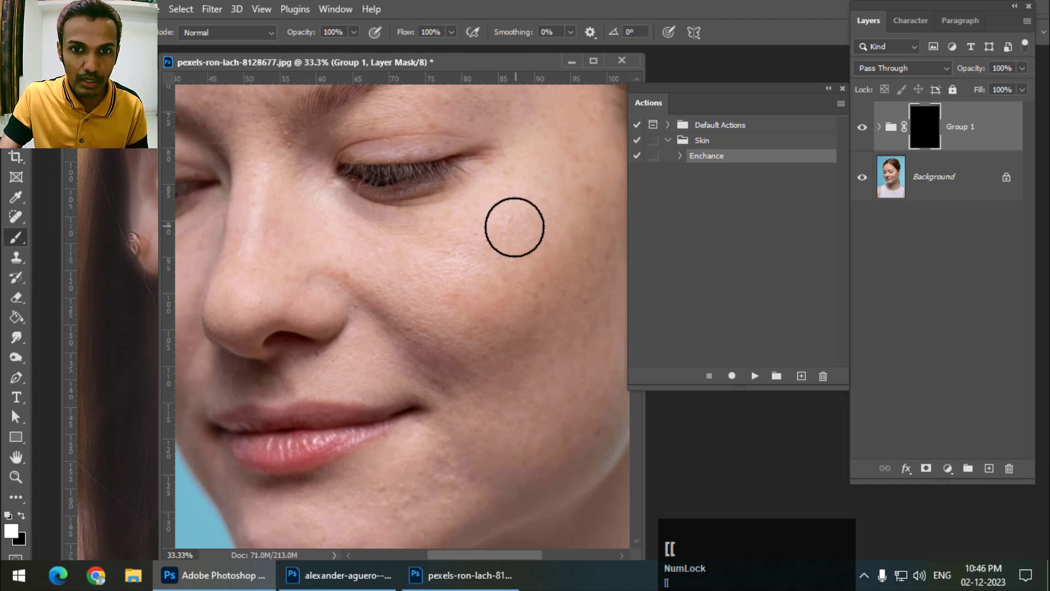
key(])
mouse_move(506, 234)
mouse_down()
mouse_move(497, 239)
mouse_move(530, 290)
mouse_move(417, 284)
mouse_move(279, 216)
mouse_move(244, 295)
mouse_move(413, 294)
mouse_move(569, 325)
mouse_move(551, 404)
mouse_move(576, 199)
mouse_move(560, 262)
mouse_move(513, 279)
mouse_move(509, 329)
mouse_move(544, 171)
mouse_up()
key(space)
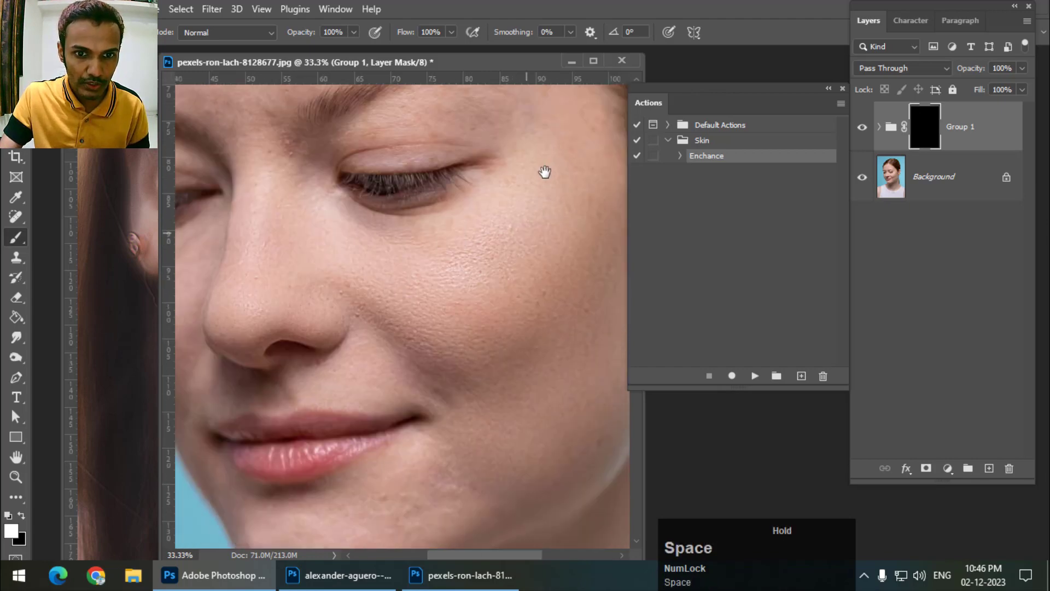
Brush white on Group 1's mask over the chin, around the mouth and above the upper lip to reveal the enhancement
drag(520, 394, 557, 164)
drag(520, 361, 558, 263)
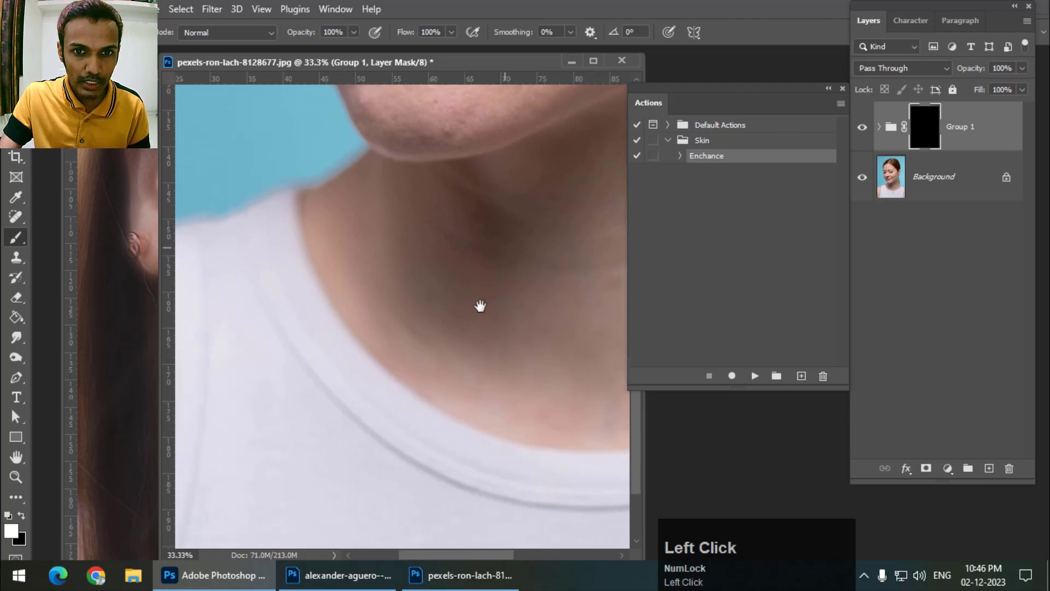
drag(481, 307, 372, 486)
drag(494, 286, 479, 336)
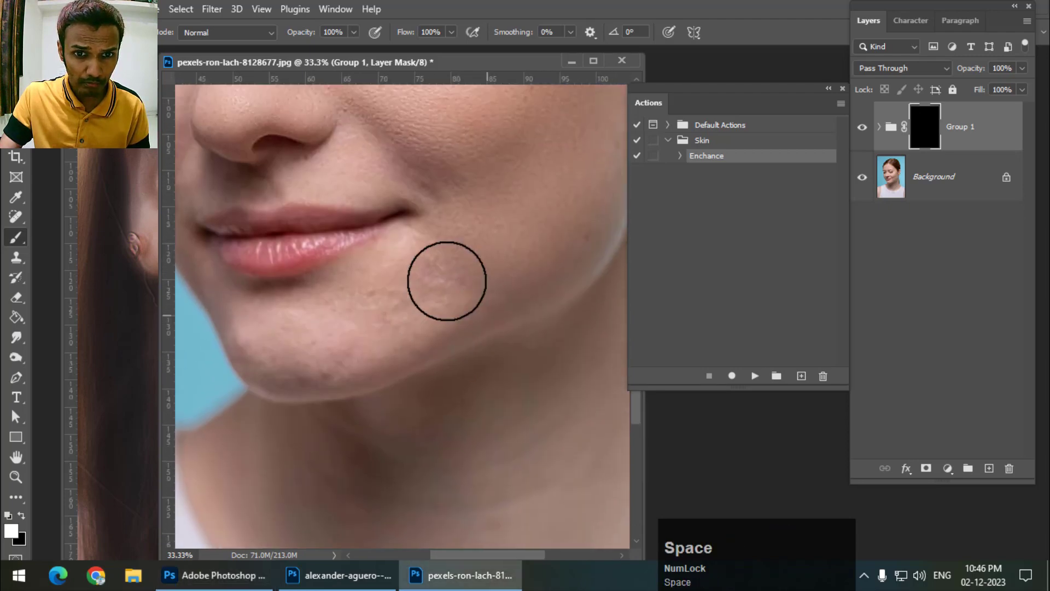
mouse_move(416, 296)
mouse_down()
mouse_move(379, 314)
mouse_move(391, 286)
mouse_move(326, 344)
mouse_move(403, 263)
mouse_up()
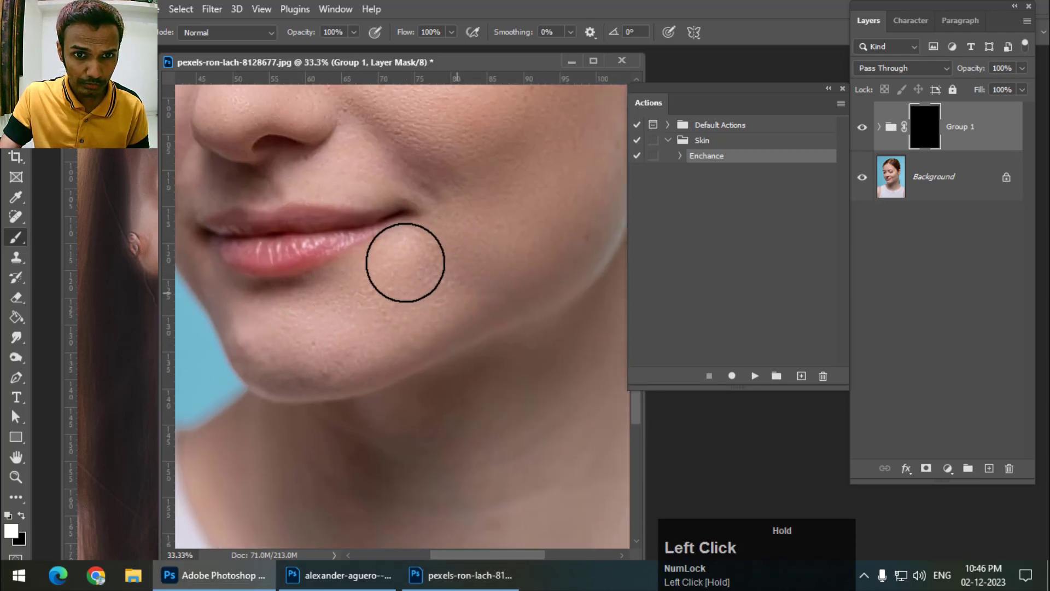
drag(516, 363, 451, 505)
drag(541, 399, 551, 395)
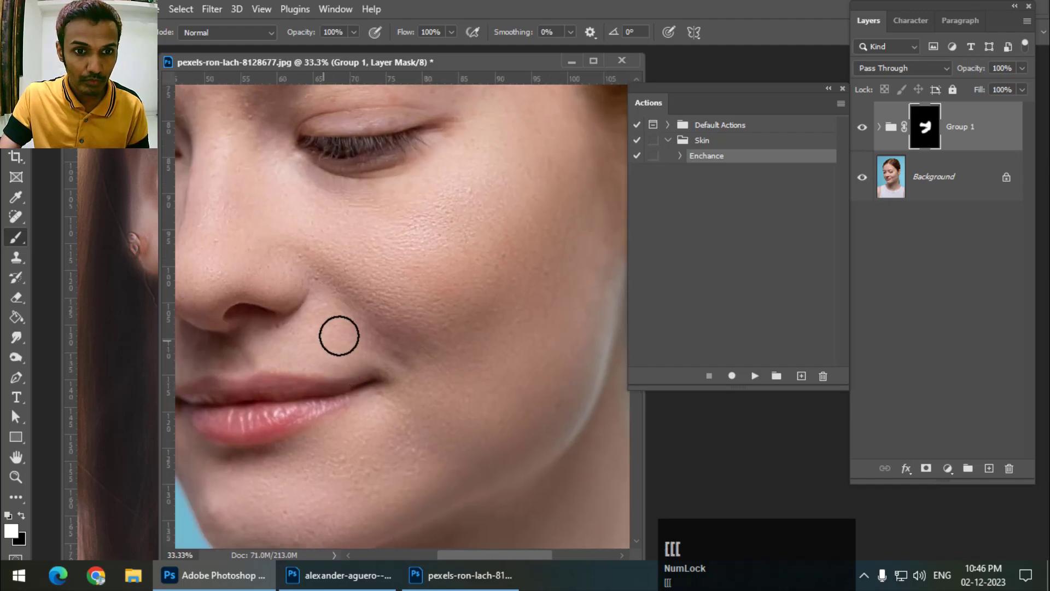
mouse_move(337, 336)
mouse_down()
mouse_move(250, 347)
mouse_move(362, 333)
mouse_move(323, 297)
mouse_move(326, 327)
mouse_move(378, 329)
mouse_up()
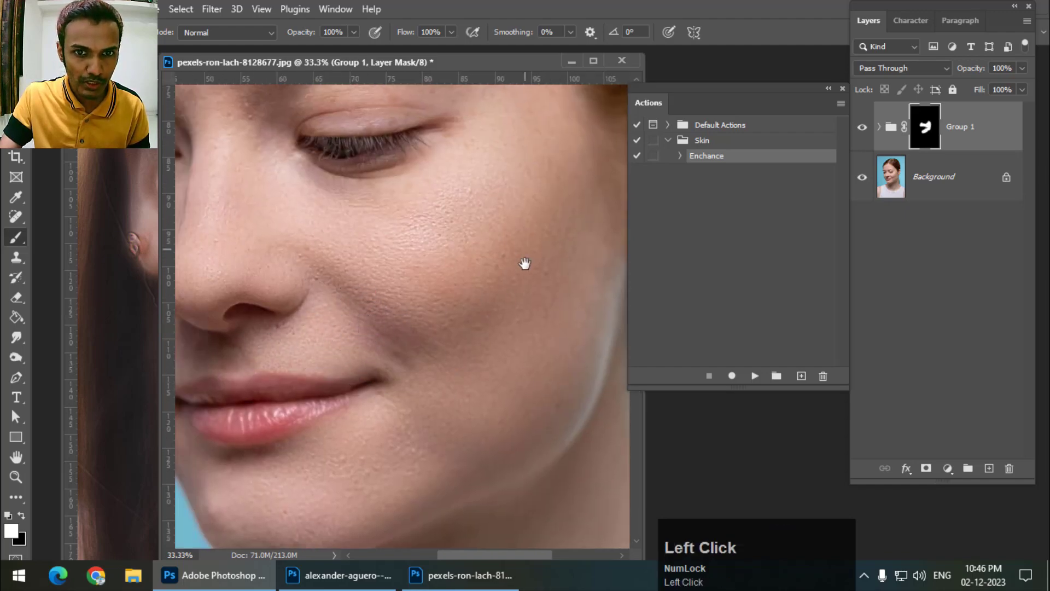
Brush white on Group 1's mask over the eyelid and the skin around the eye and brow
drag(529, 327, 545, 361)
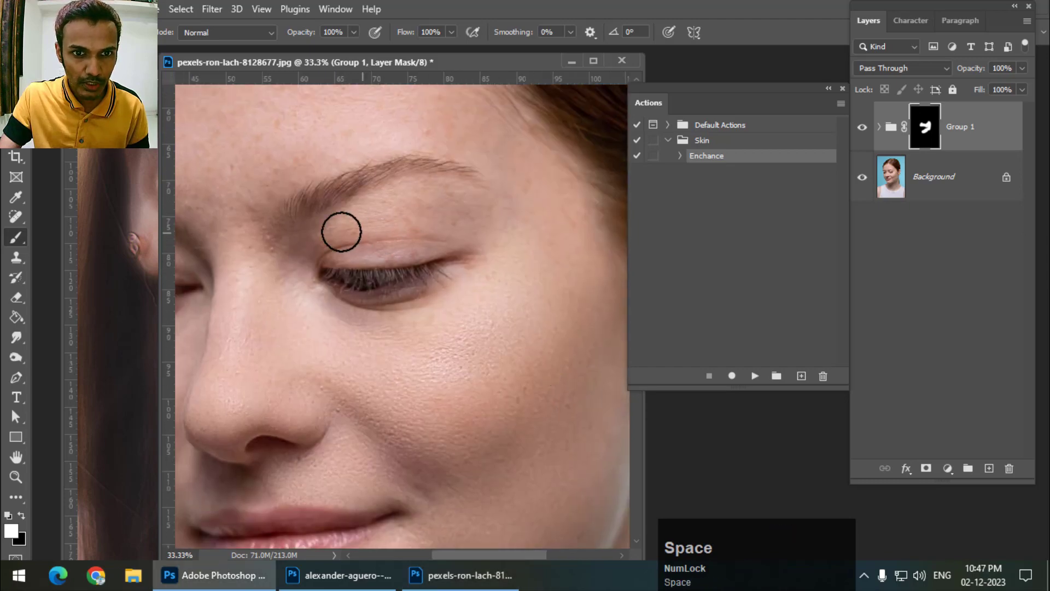
mouse_move(342, 231)
mouse_down()
mouse_move(386, 215)
mouse_move(486, 216)
mouse_move(352, 227)
mouse_move(276, 253)
mouse_move(253, 236)
mouse_move(251, 141)
mouse_move(358, 118)
mouse_move(273, 165)
mouse_move(383, 143)
mouse_move(403, 127)
mouse_move(394, 121)
mouse_move(516, 156)
mouse_move(506, 167)
mouse_move(556, 272)
mouse_up()
key(bracketright)
key(bracketright)
drag(452, 287, 551, 396)
click(312, 193)
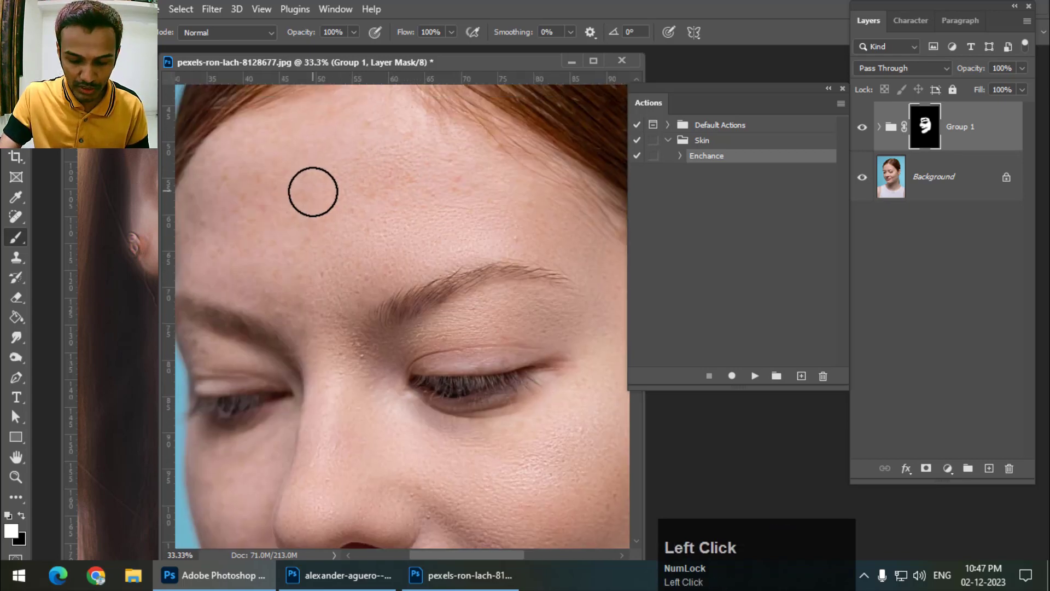
Enlarge the brush and paint white on Group 1's mask across the forehead
key(bracketright)
key(bracketright)
mouse_move(361, 175)
mouse_down()
mouse_move(240, 215)
mouse_move(233, 258)
mouse_move(380, 200)
mouse_move(369, 131)
mouse_move(462, 191)
mouse_move(560, 234)
mouse_move(568, 290)
mouse_up()
drag(544, 399, 462, 187)
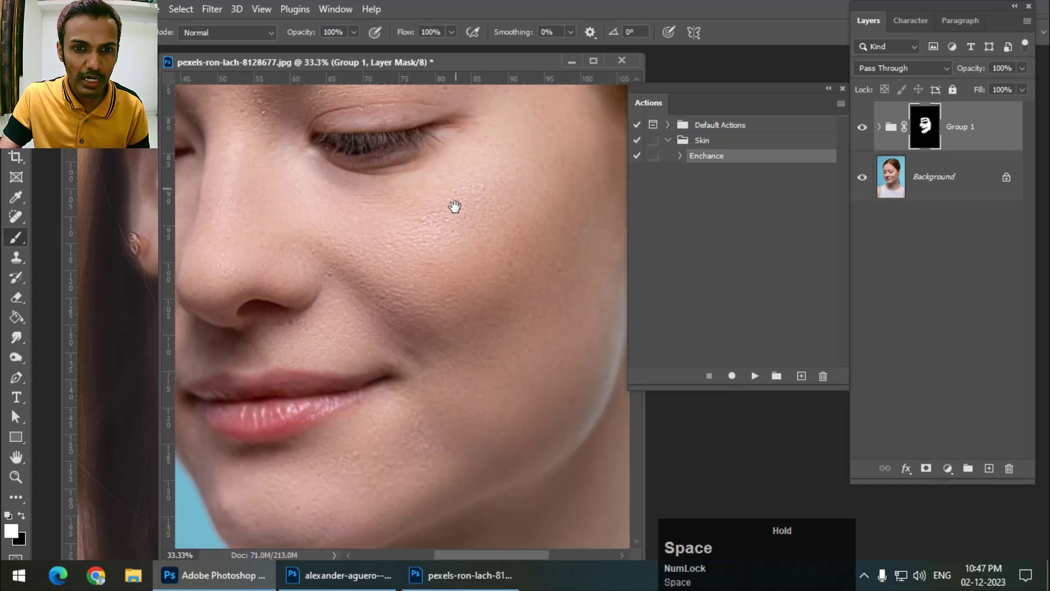
drag(454, 233, 459, 247)
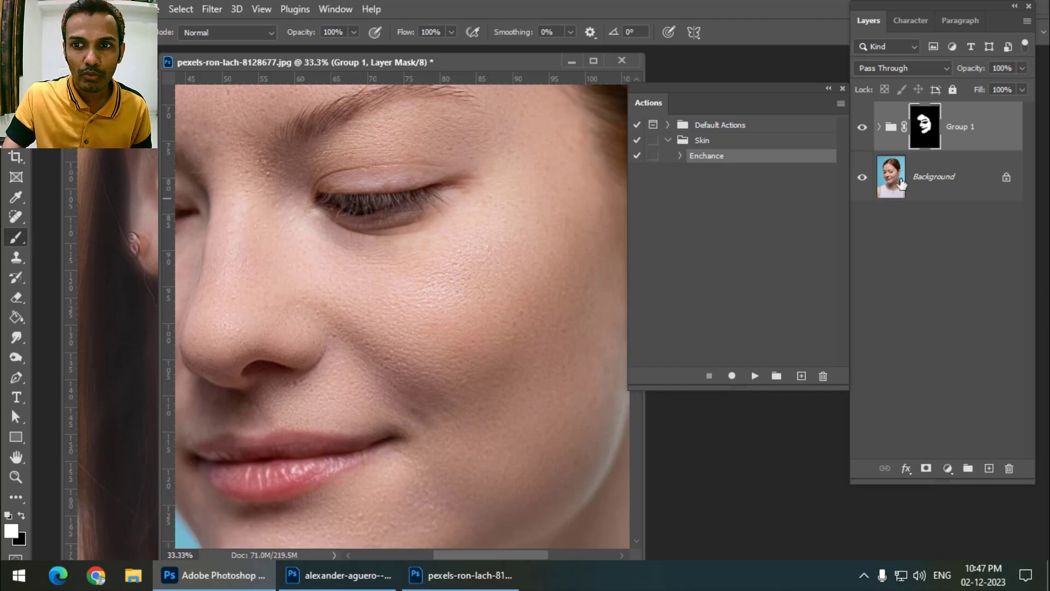
Compare the portrait with and without Group 1, and inspect the High Pass settings of Background copy 2 without changing them
click(862, 128)
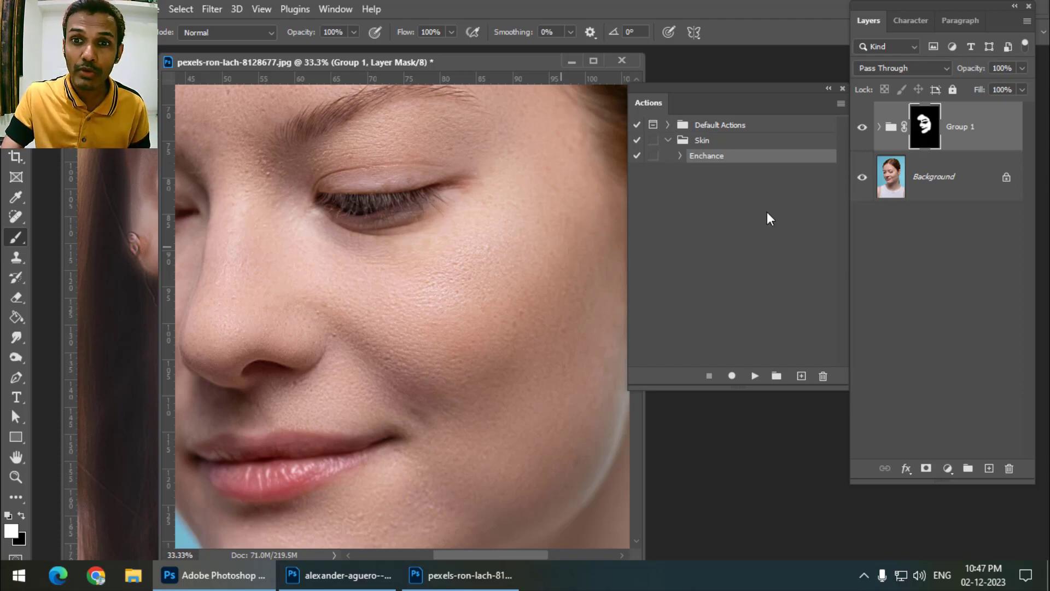
click(877, 134)
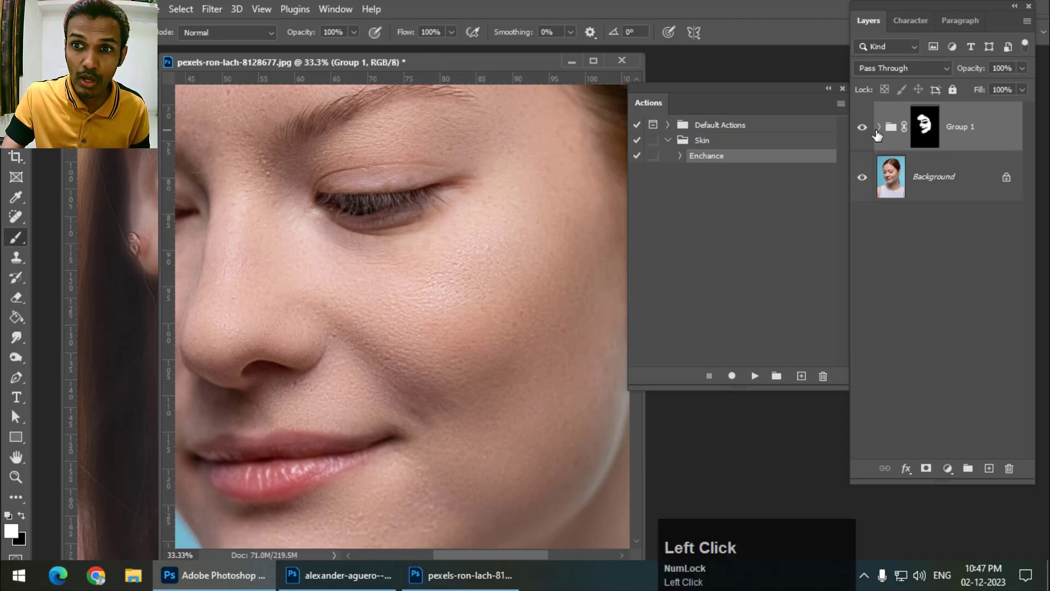
click(880, 129)
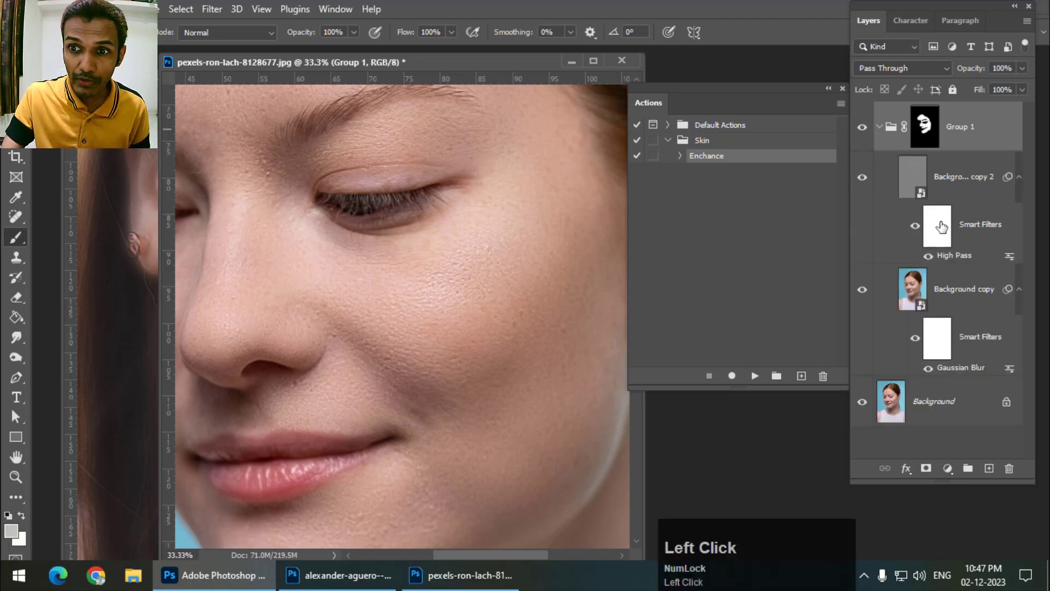
click(950, 259)
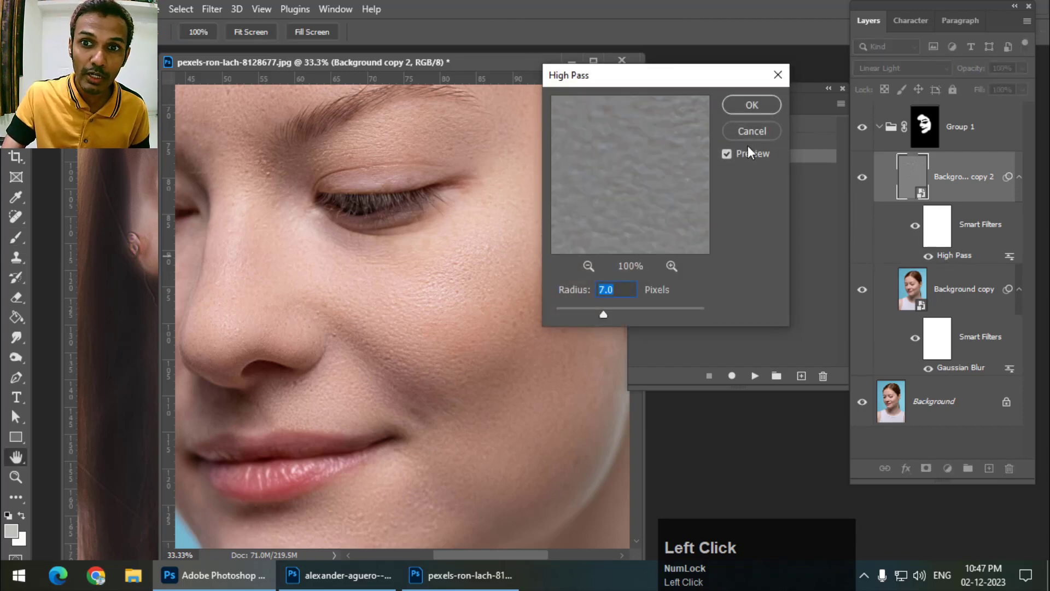
click(750, 133)
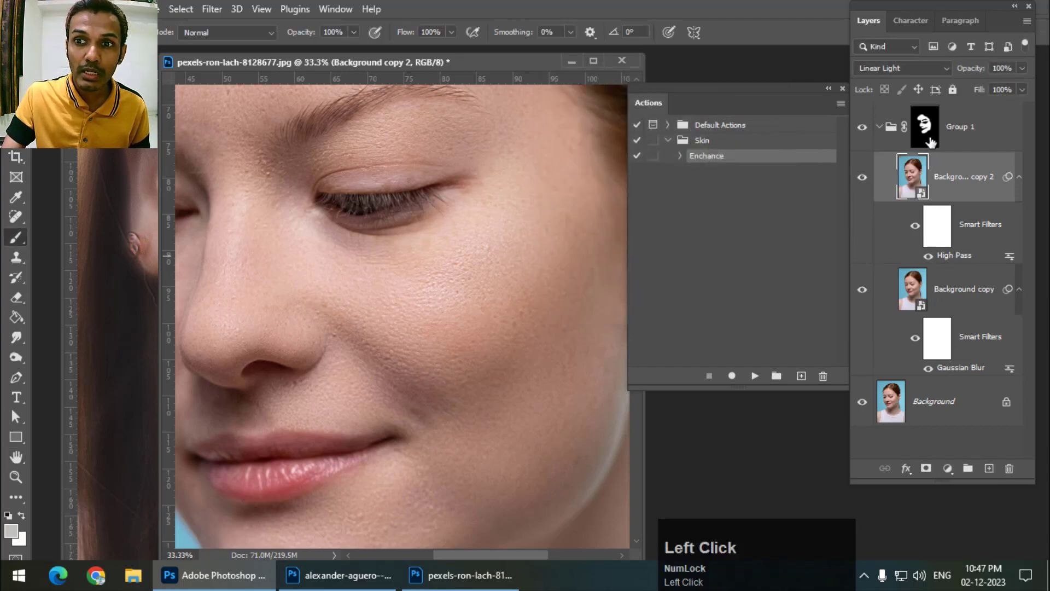
click(880, 128)
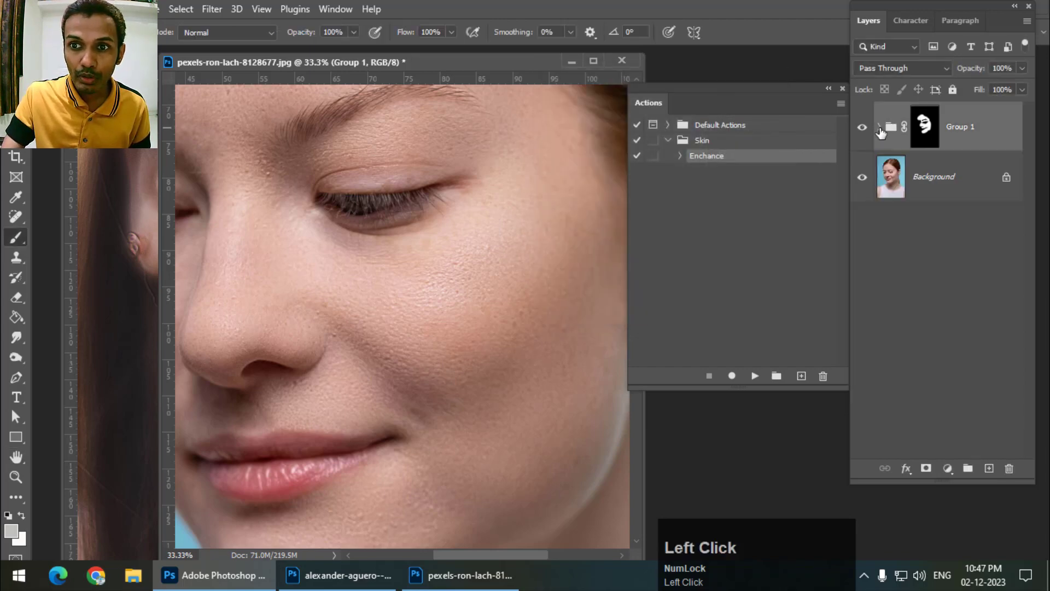
Reselect Group 1's layer mask and review more of the retouched face at 25% zoom
click(924, 127)
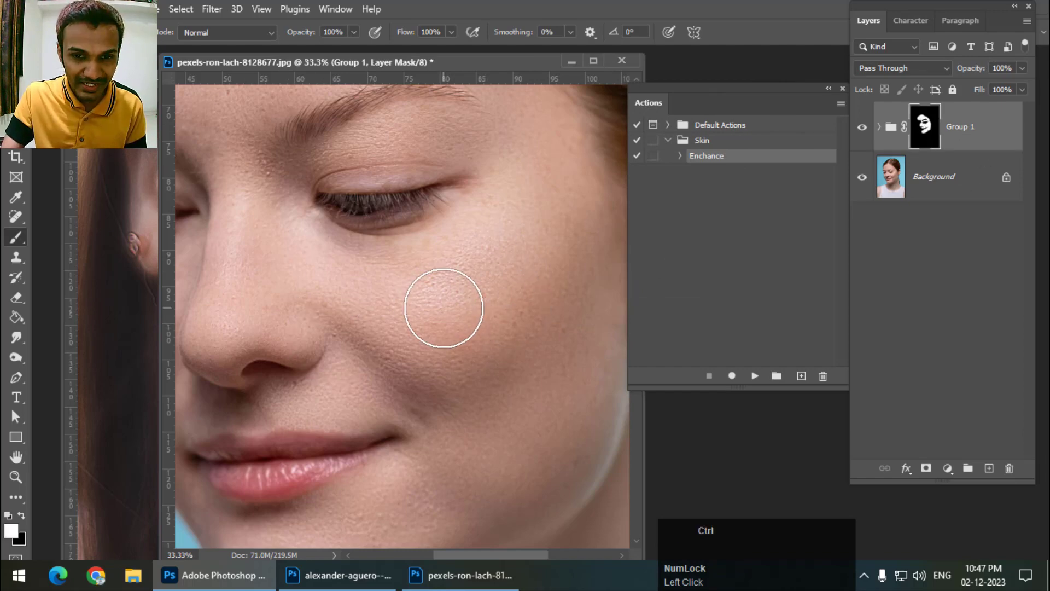
key(ctrl+minus)
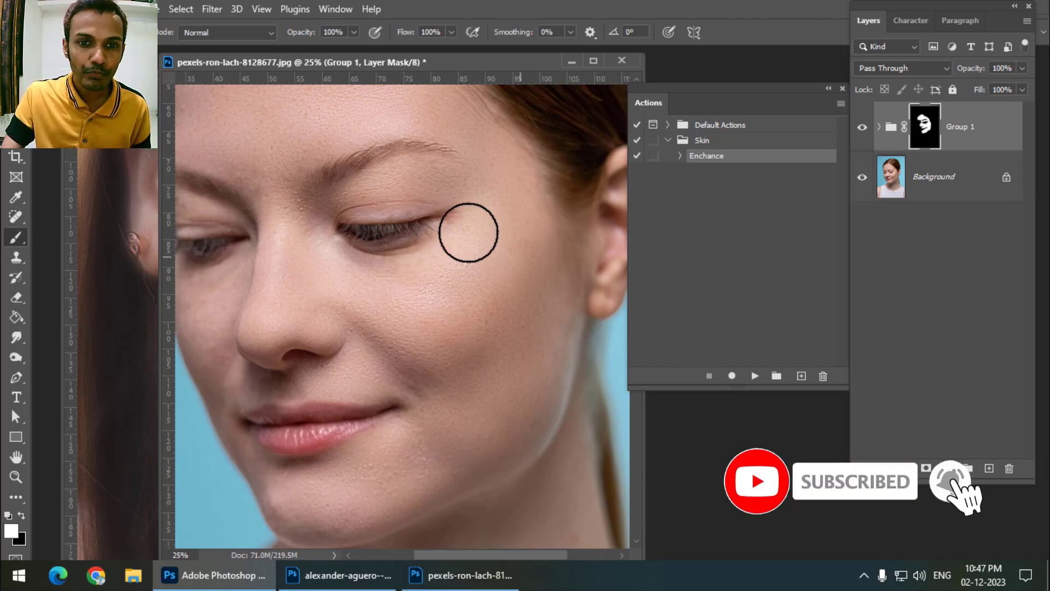
scroll(499, 312, up, 1)
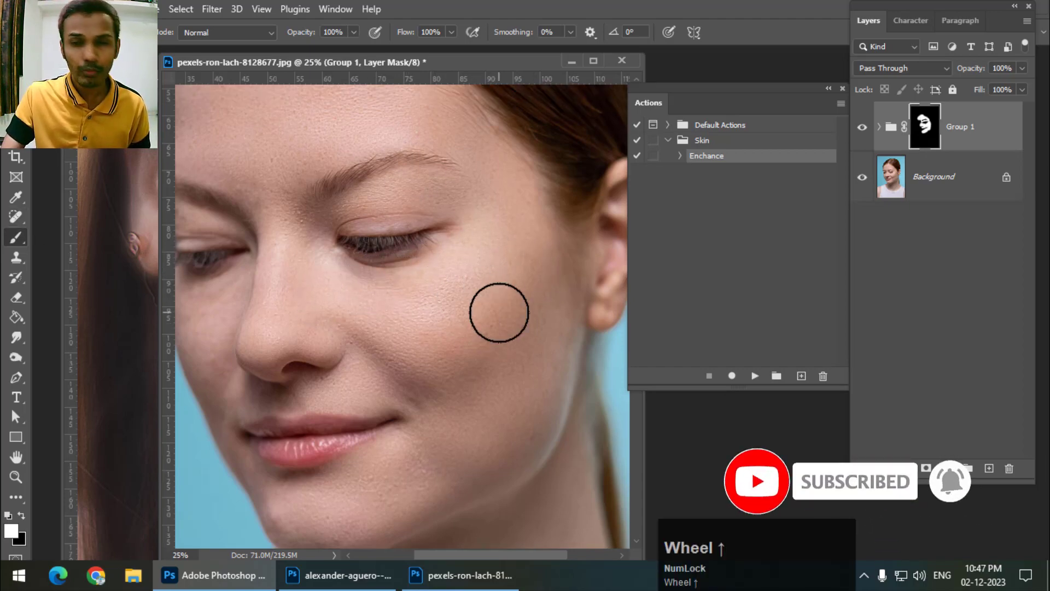